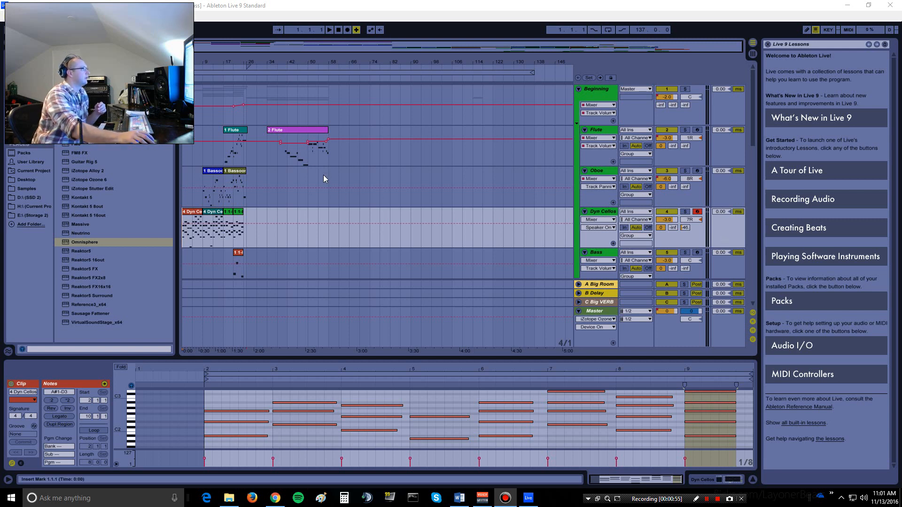
Step: Collapse the Beginning and Pt. 2 track groups to compare the project's sections, and reopen the Beginning group
click(579, 89)
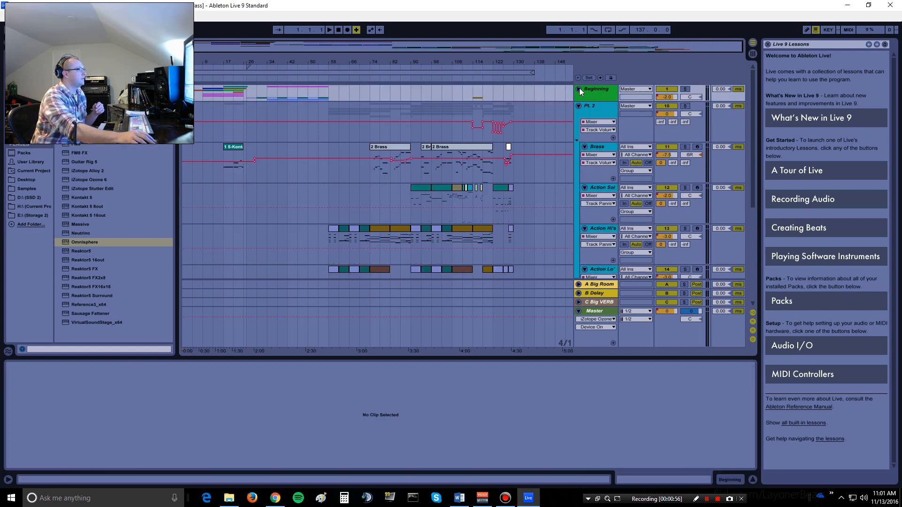
click(578, 106)
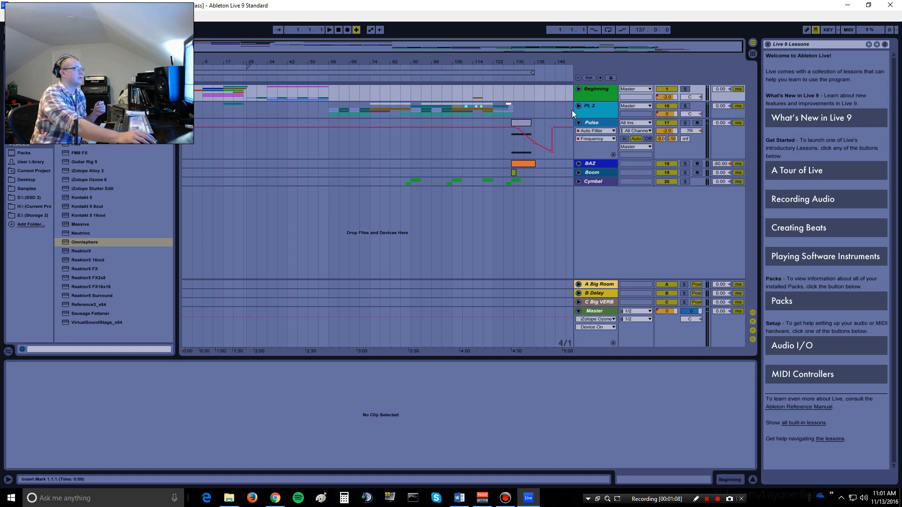
click(579, 91)
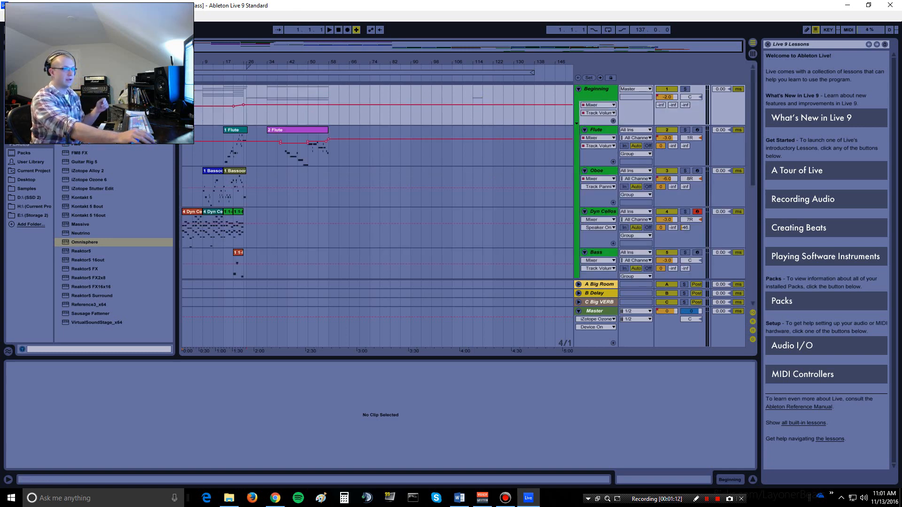
Step: Play the arrangement from the start and look over the instrument tracks inside the Beginning group
key(space)
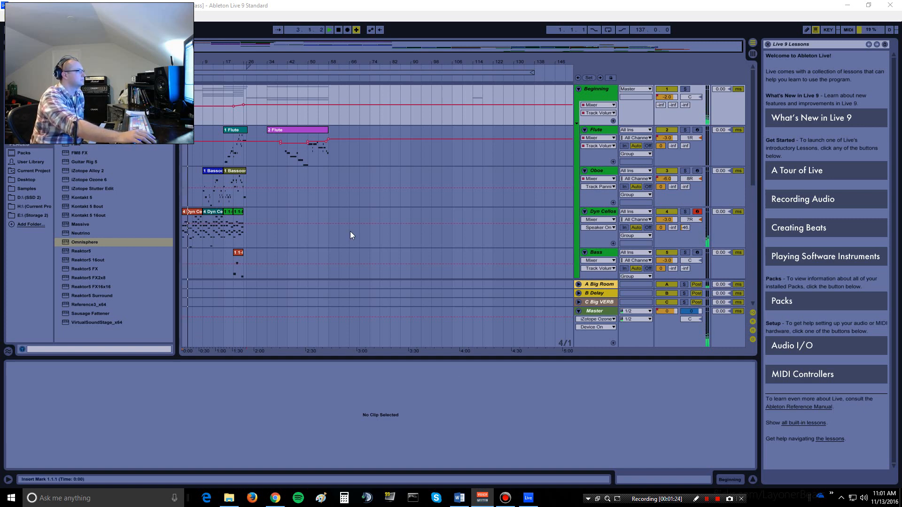
scroll(351, 231, down, 3)
scroll(351, 232, down, 1)
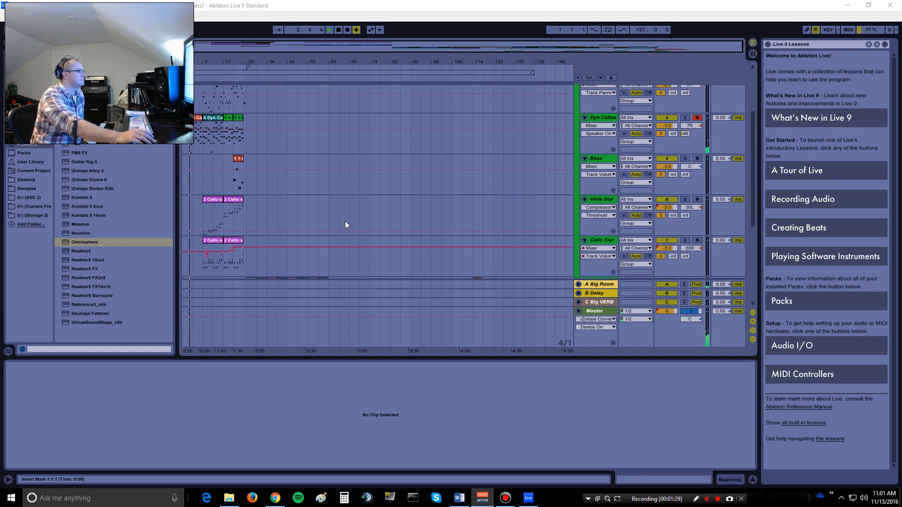
scroll(341, 221, down, 4)
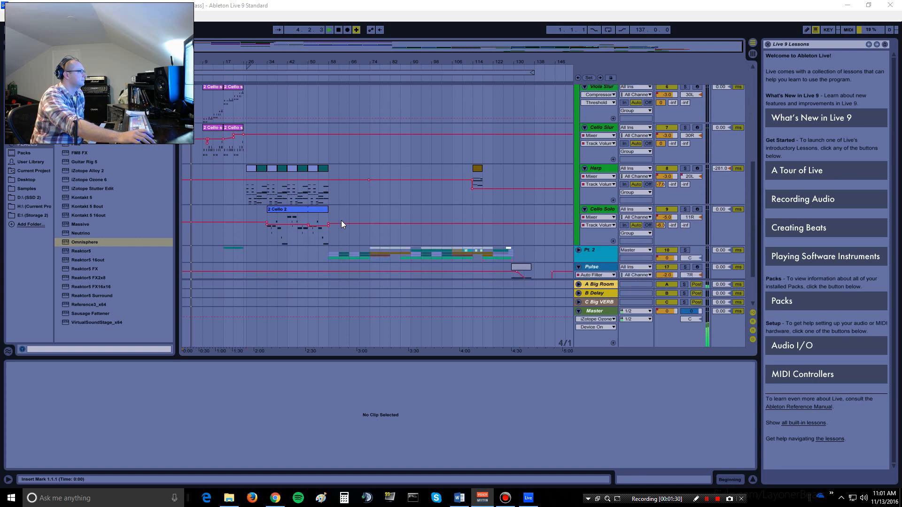
scroll(341, 221, down, 1)
scroll(341, 220, up, 4)
scroll(341, 221, up, 4)
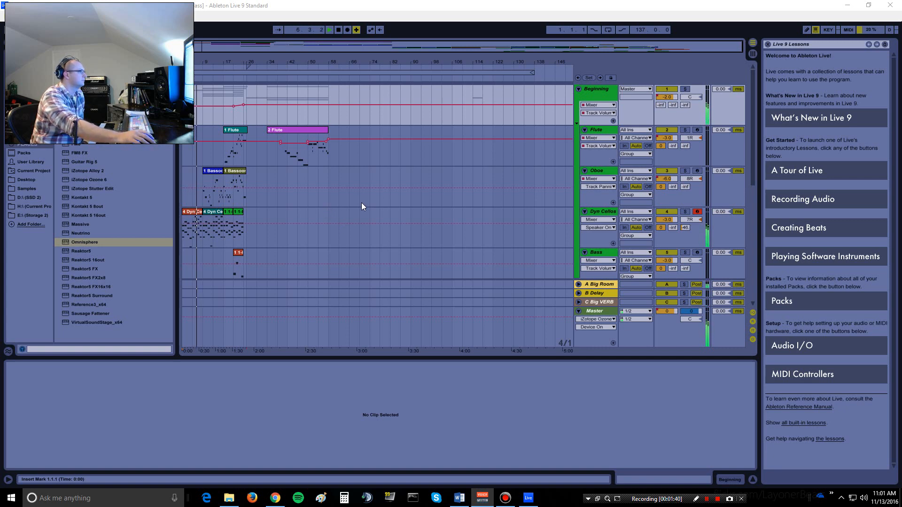
Step: View the MIDI notes of the first Dyn Cellos clip and the first Bassoon clip on the Oboe track during playback
double_click(196, 212)
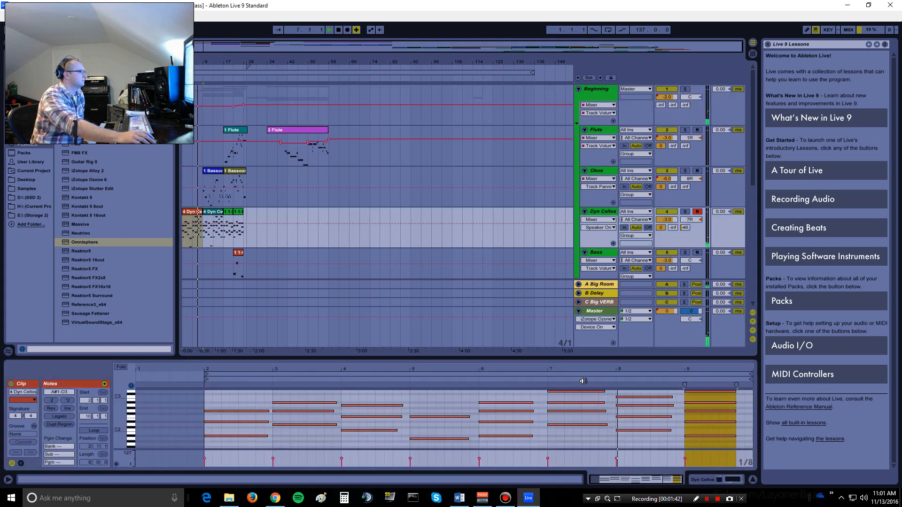
scroll(606, 426, down, 1)
scroll(606, 426, up, 1)
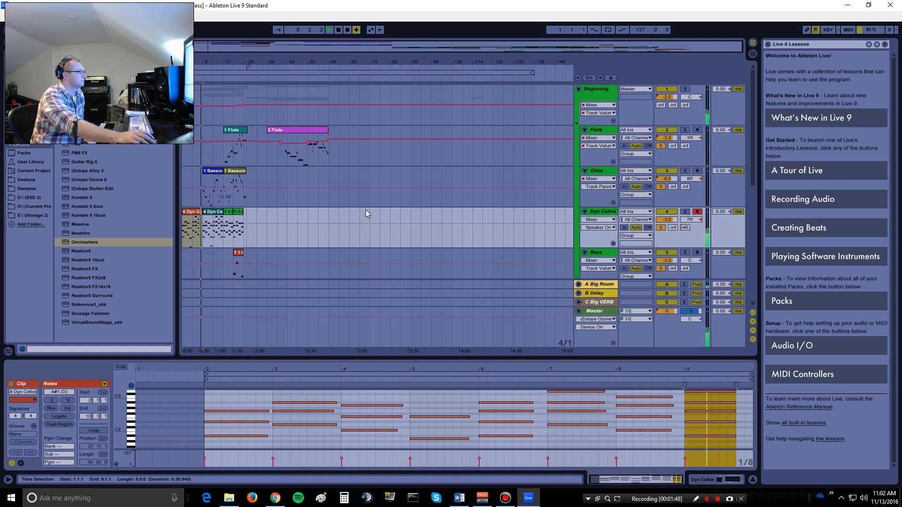
click(214, 188)
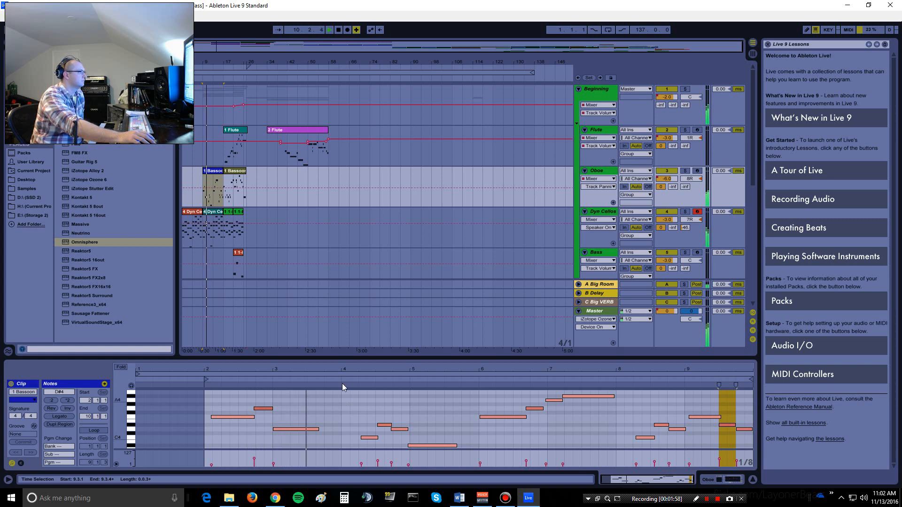
Step: Compare the MIDI notes of the first clips on the Viola Slur and Cello Slur tracks during playback
scroll(325, 214, down, 3)
scroll(323, 216, down, 2)
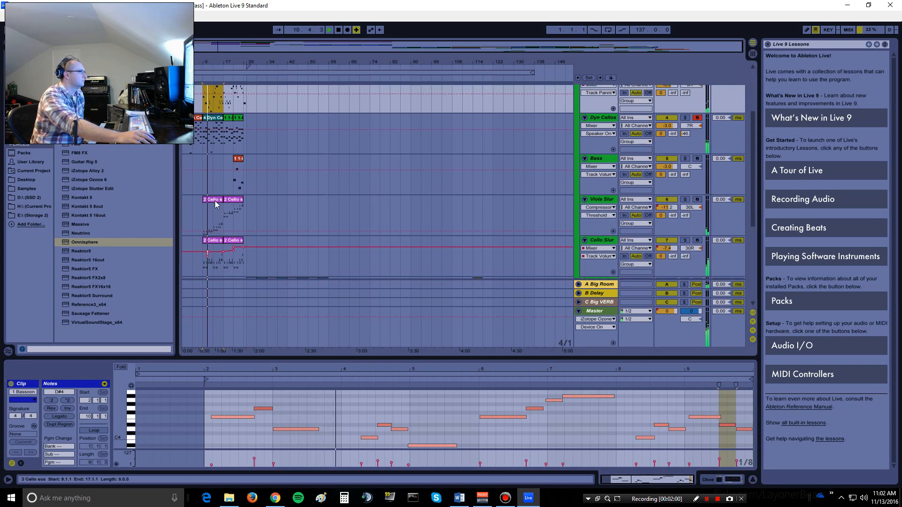
click(215, 201)
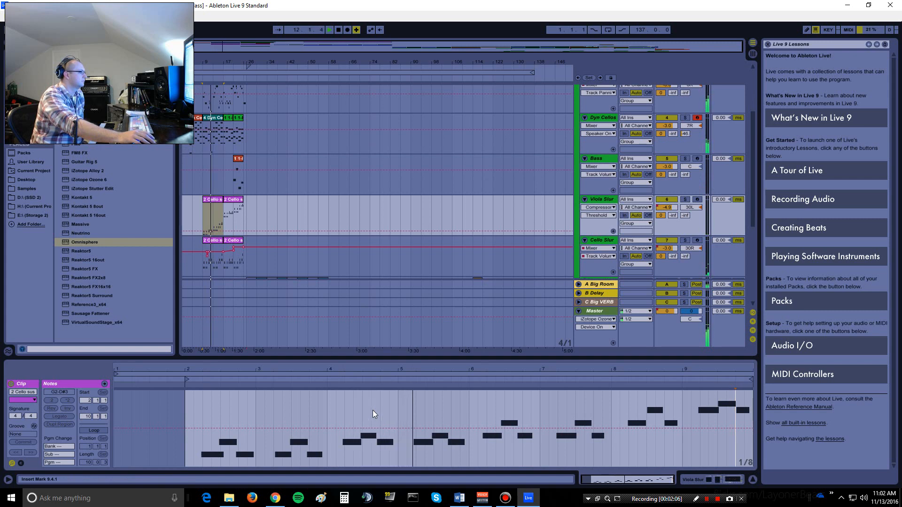
click(216, 240)
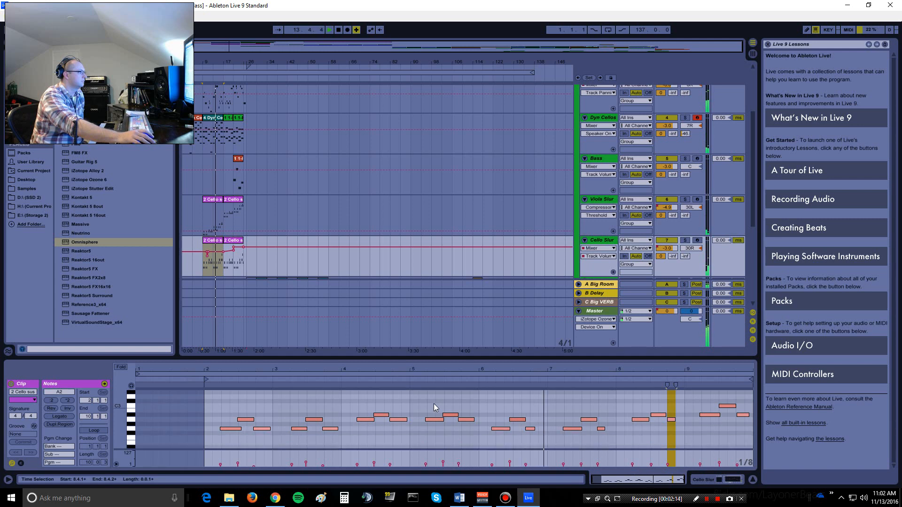
click(214, 198)
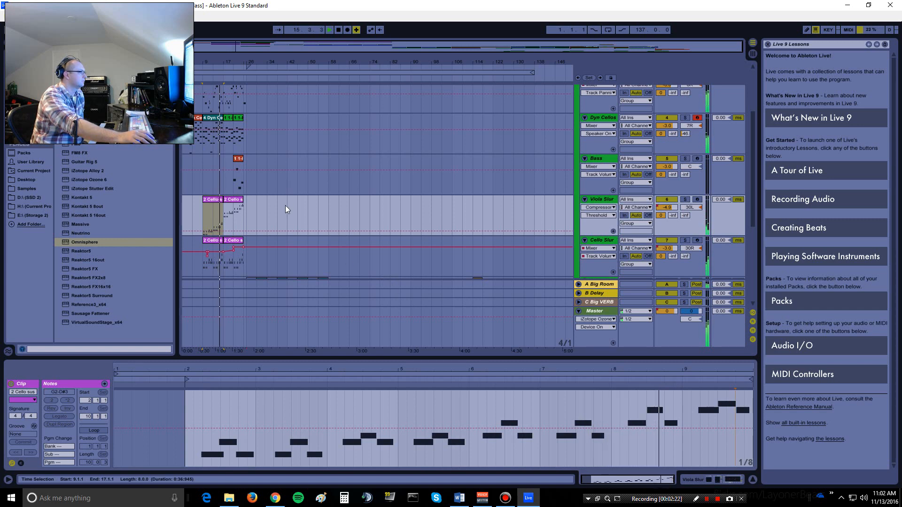
Step: Unfold the Pt. 2 group to look at its Brass track, and fold the group again
scroll(281, 201, up, 5)
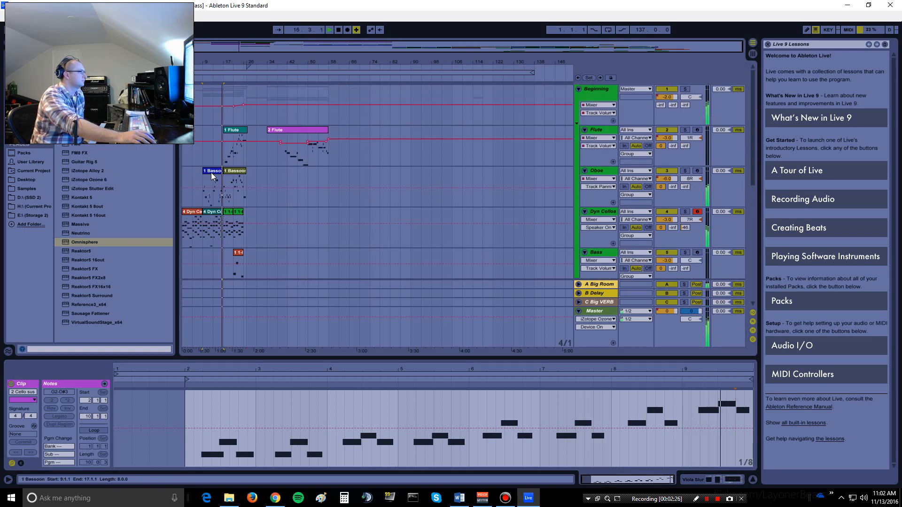
scroll(255, 219, down, 10)
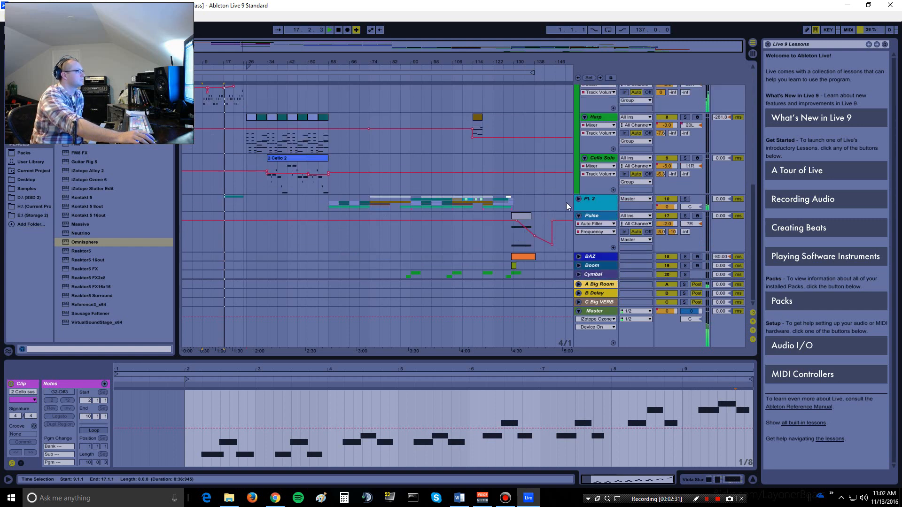
click(579, 201)
scroll(364, 201, down, 2)
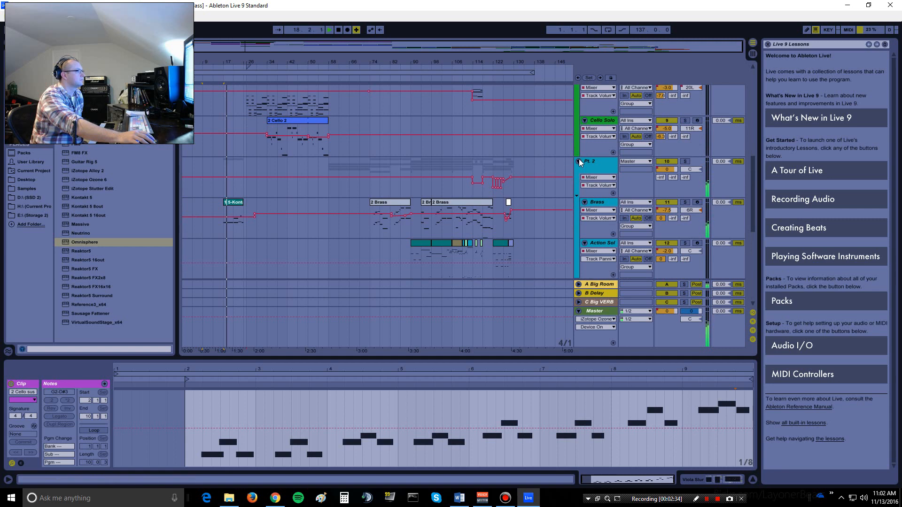
scroll(509, 207, down, 3)
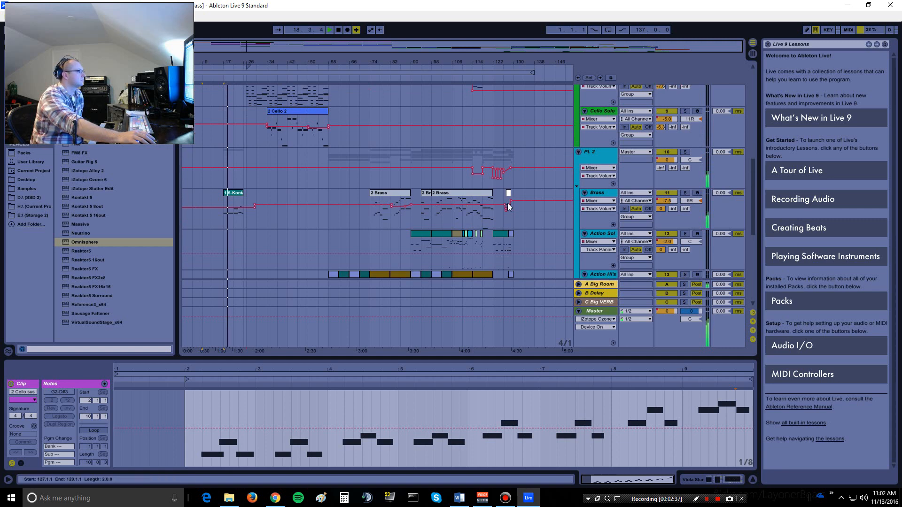
scroll(518, 205, up, 4)
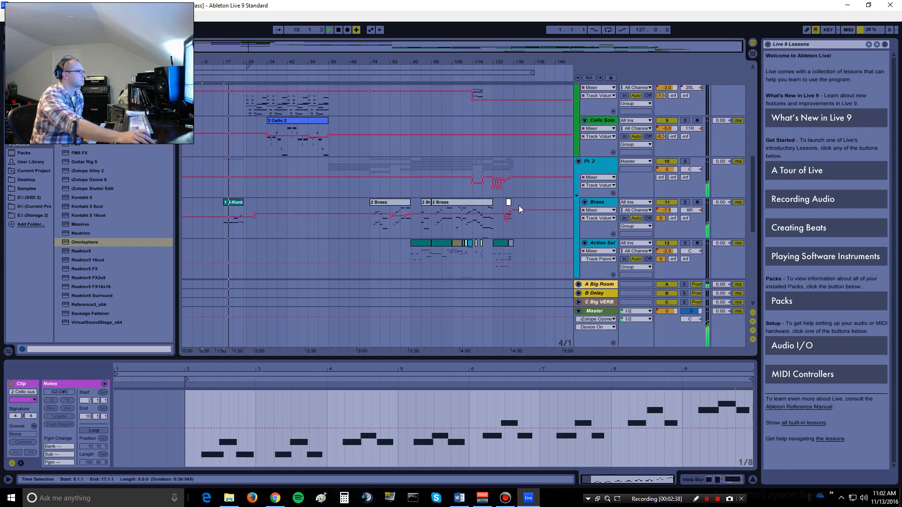
click(580, 180)
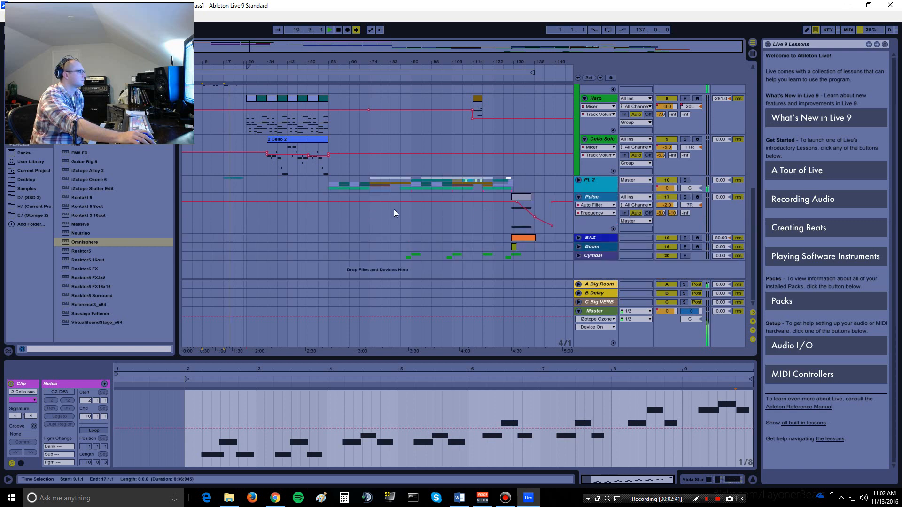
Step: Review the Beginning group's tracks from Cello Solo up to Flute while listening to the opening section
scroll(394, 210, up, 3)
scroll(394, 210, up, 2)
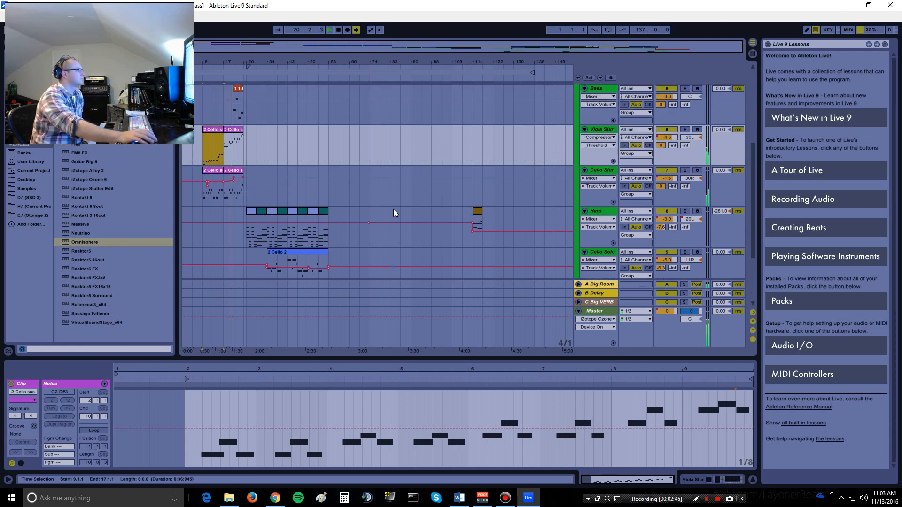
scroll(393, 209, up, 1)
scroll(393, 209, up, 4)
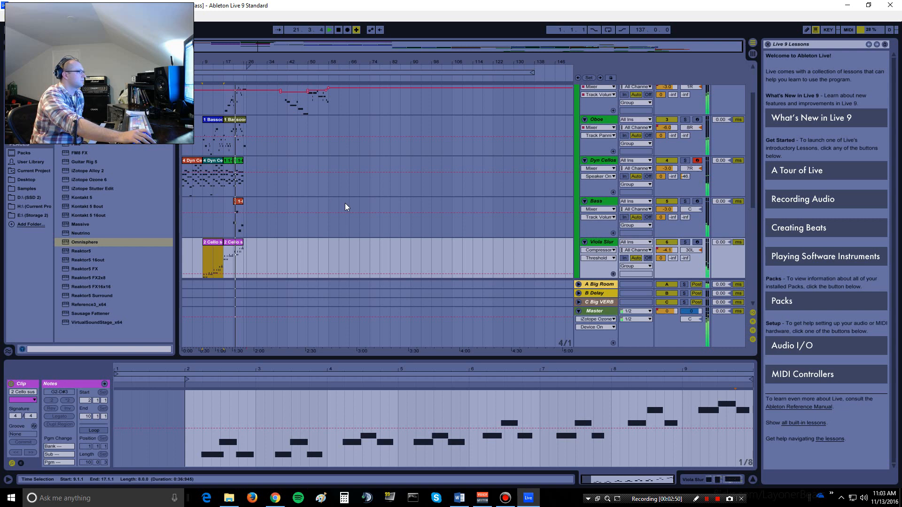
scroll(344, 203, up, 2)
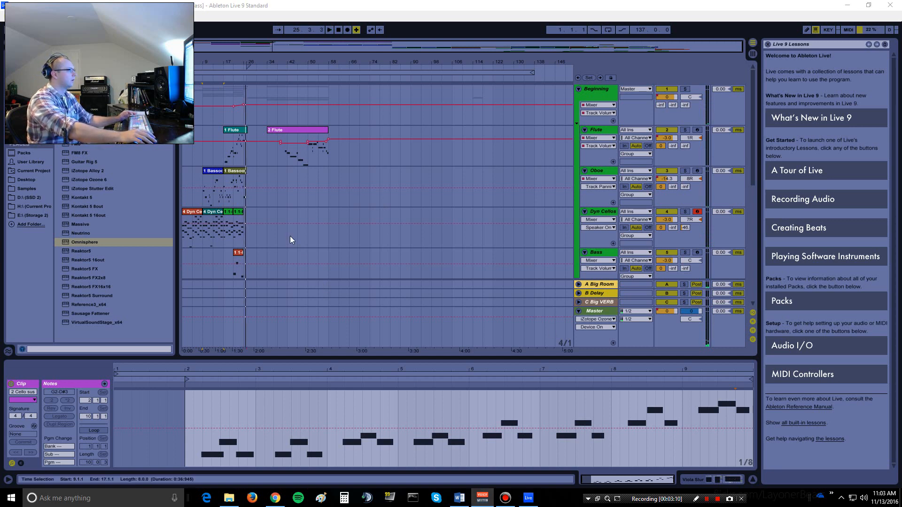
scroll(290, 235, down, 3)
scroll(282, 237, down, 1)
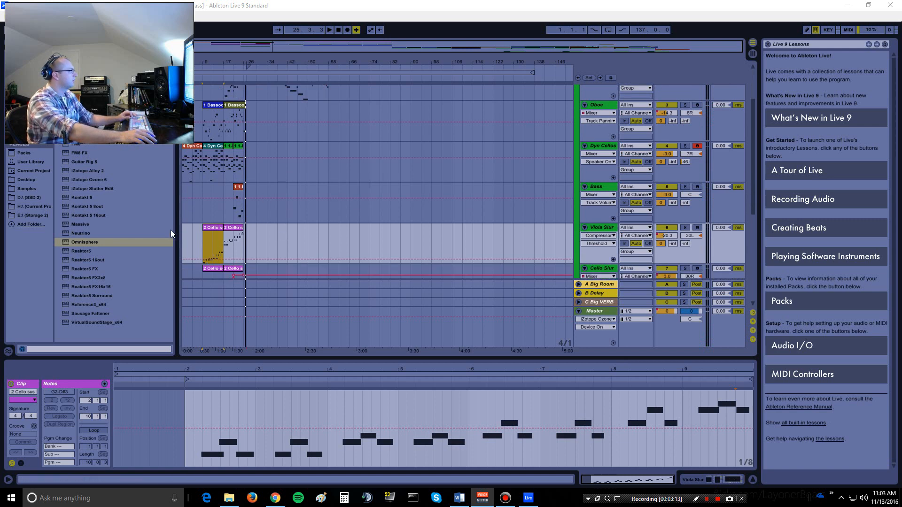
scroll(235, 187, up, 3)
scroll(282, 191, up, 1)
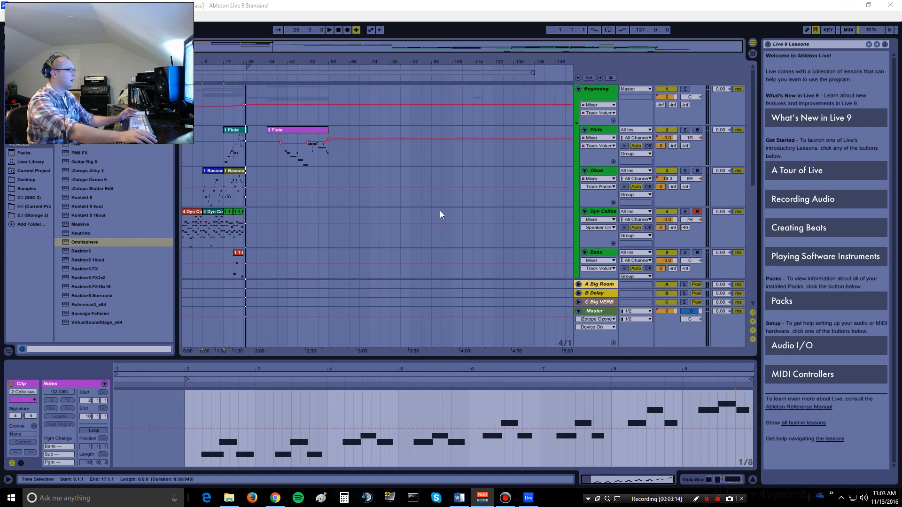
Step: Show the Dyn Cellos track's devices, inspect the Adagio cello patch in the Kontakt 5 window, and close that window
click(608, 214)
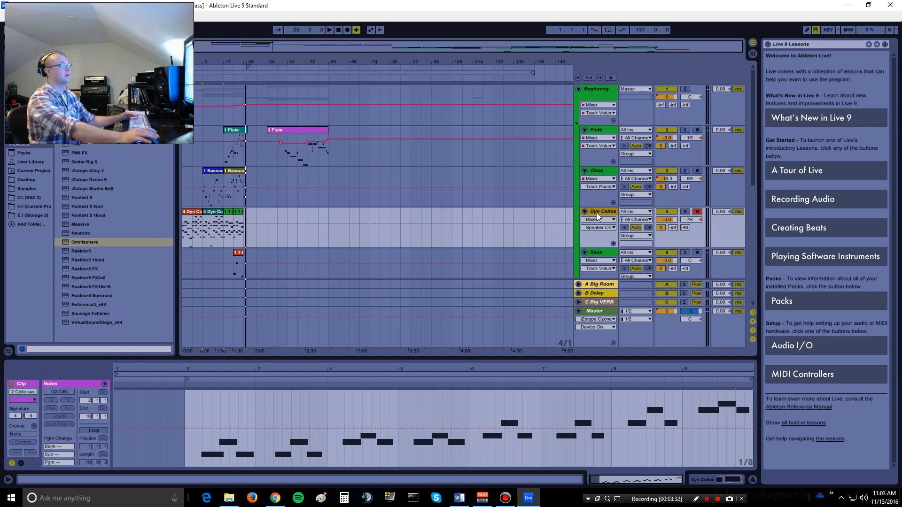
key(ctrl+z)
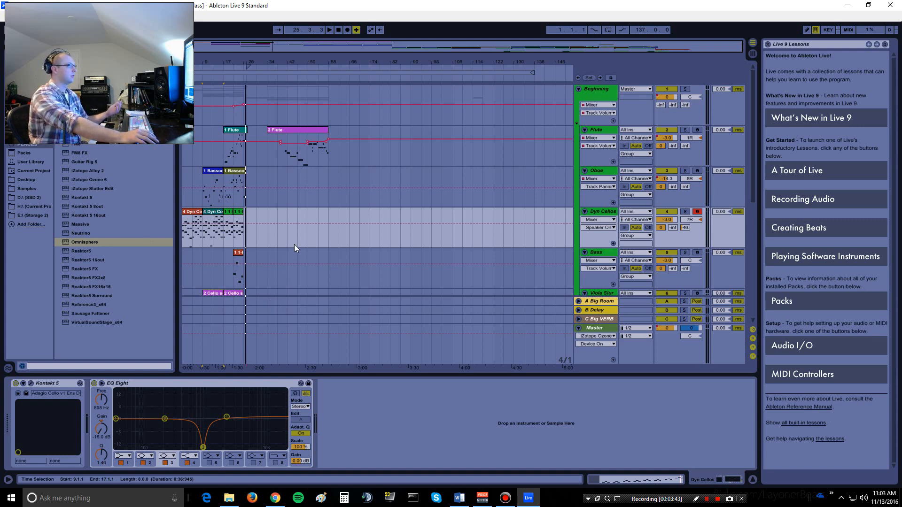
click(32, 383)
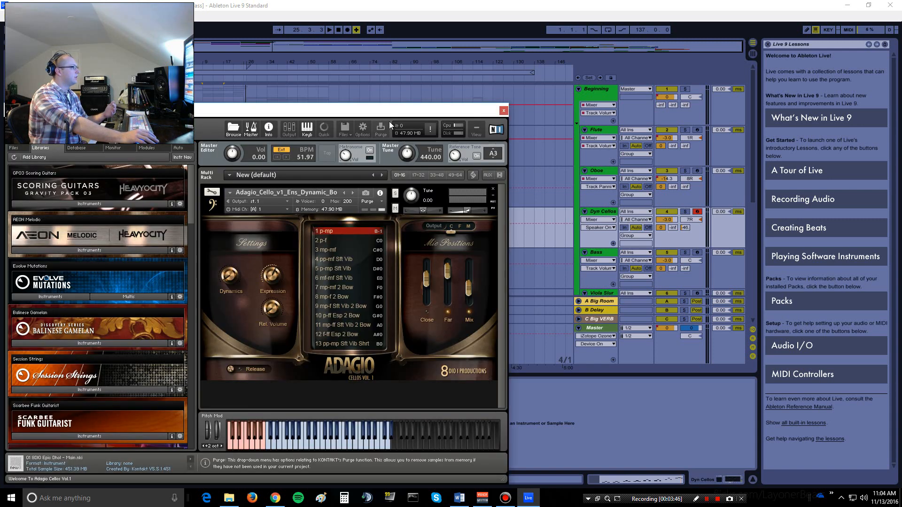
drag(388, 111, 487, 91)
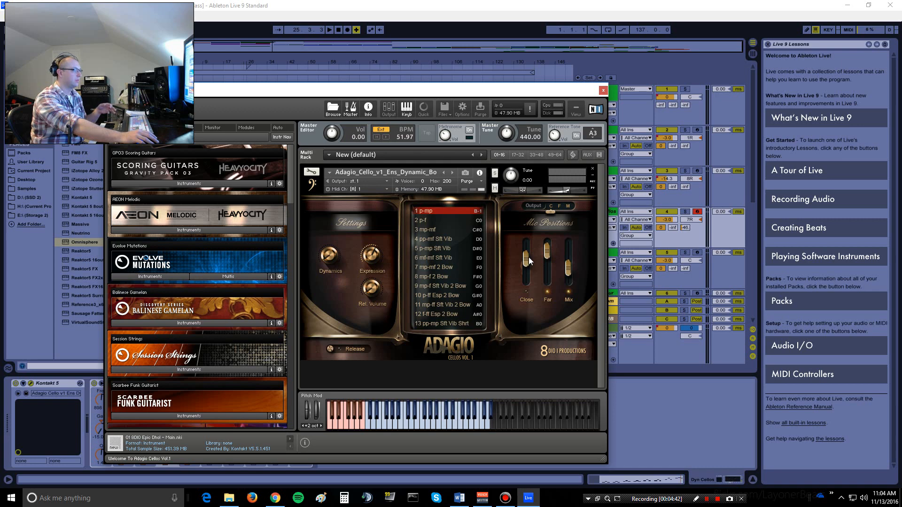
click(605, 91)
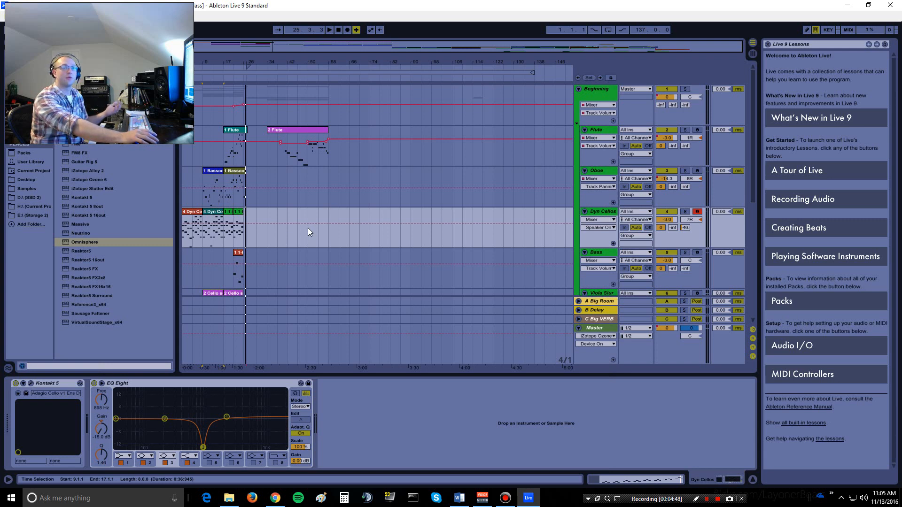
Step: Reopen the first Dyn Cellos clip and examine its chord voicings, including the lowest bass notes
double_click(190, 212)
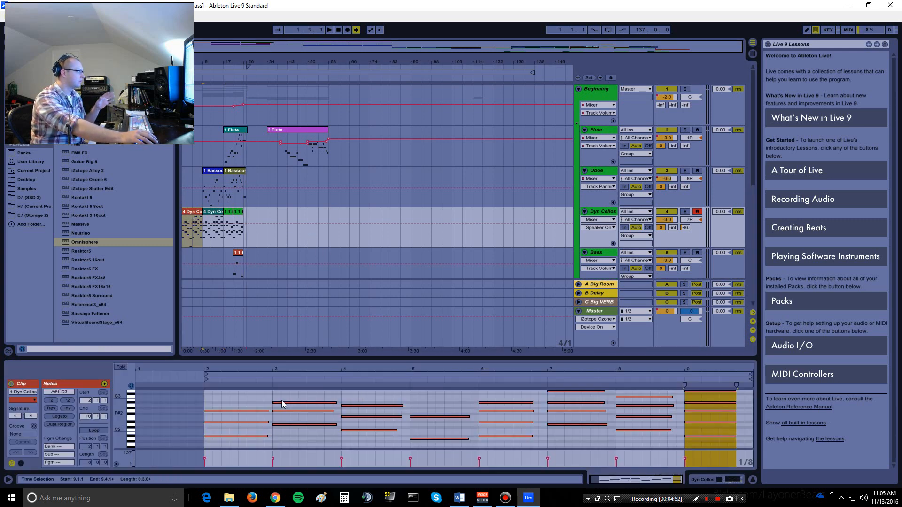
click(604, 212)
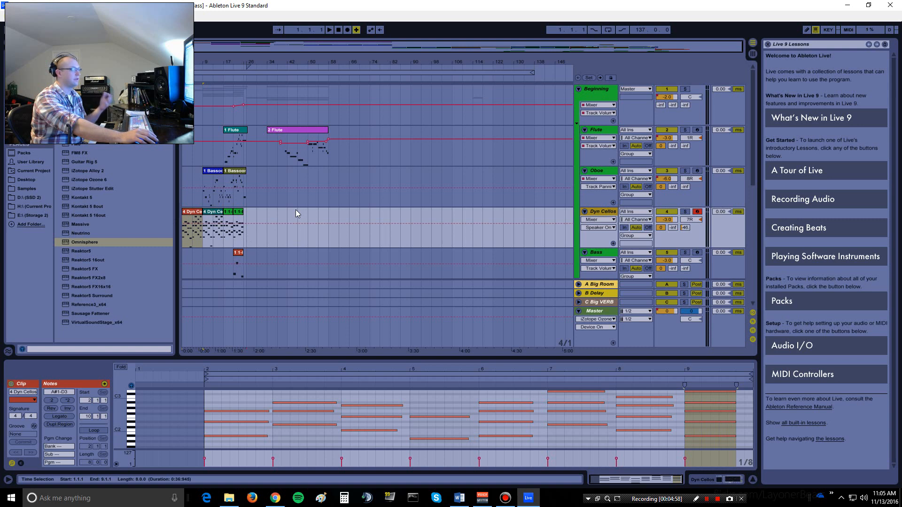
click(246, 422)
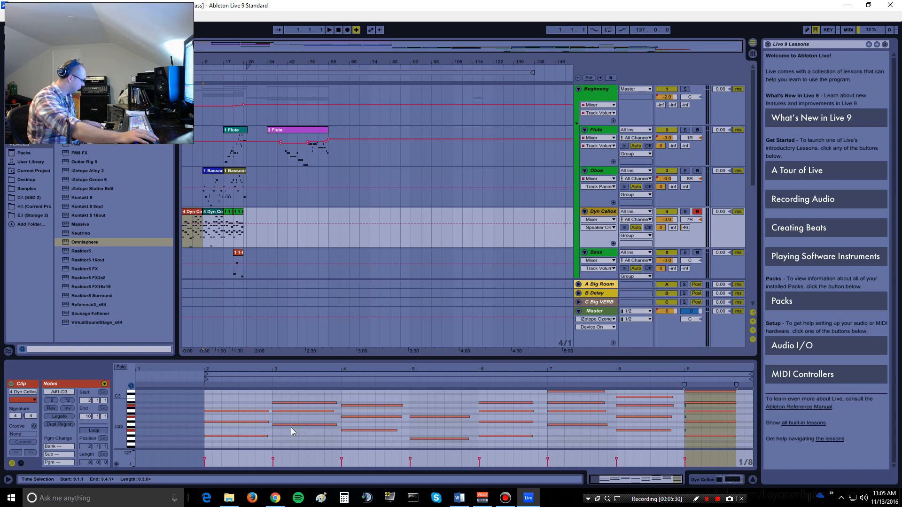
scroll(312, 415, down, 2)
scroll(343, 425, up, 2)
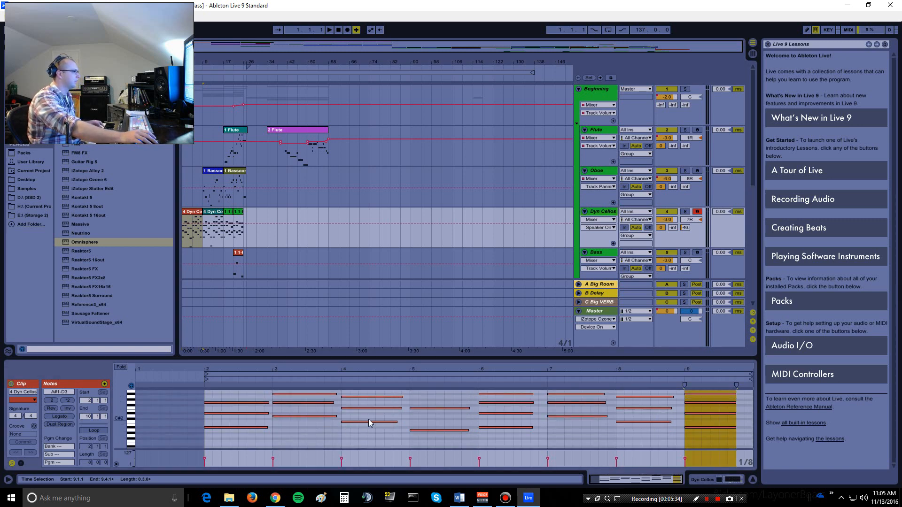
scroll(418, 429, down, 3)
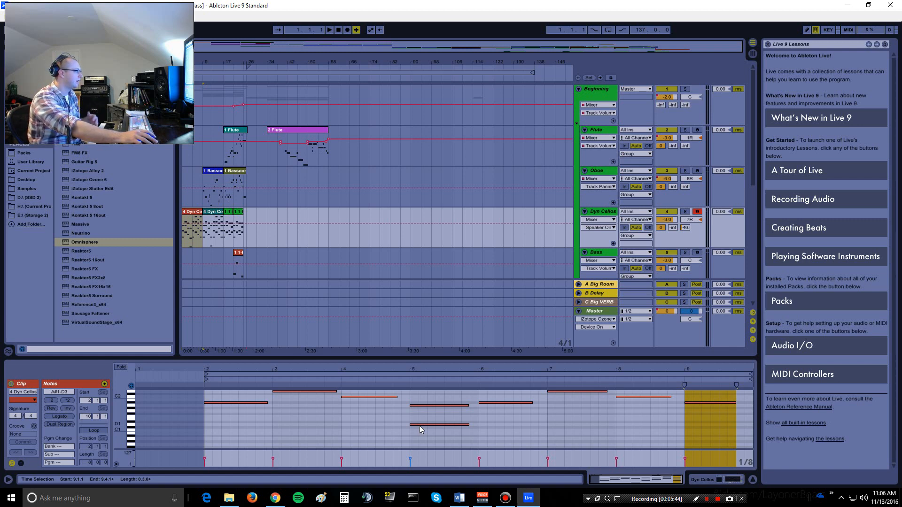
Step: Examine the chord voicings in the first Dyn Cellos clip across bars 2 to 9, including the notes of the final chord
scroll(419, 426, up, 2)
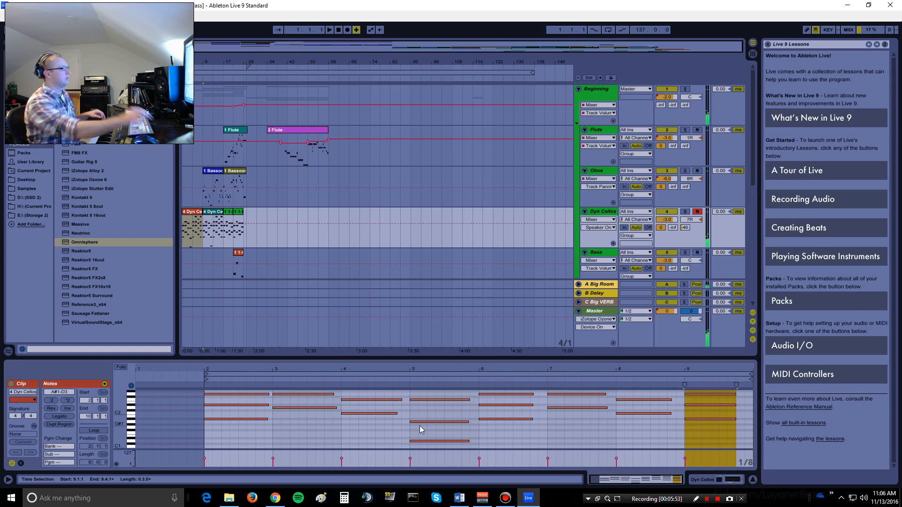
scroll(419, 425, up, 2)
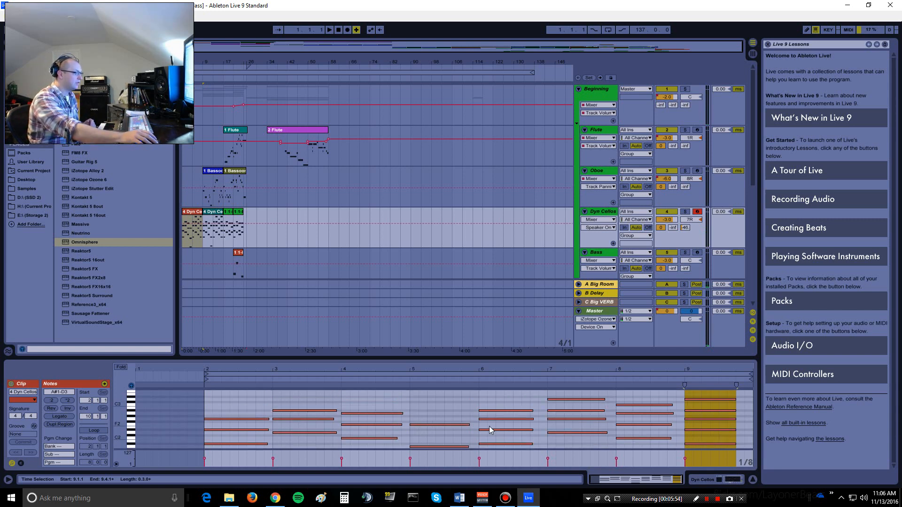
scroll(484, 430, down, 1)
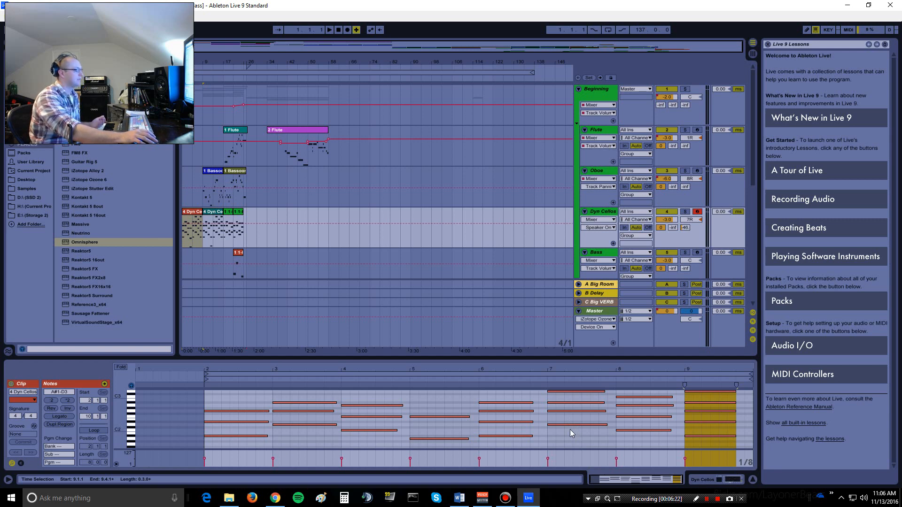
scroll(570, 425, up, 1)
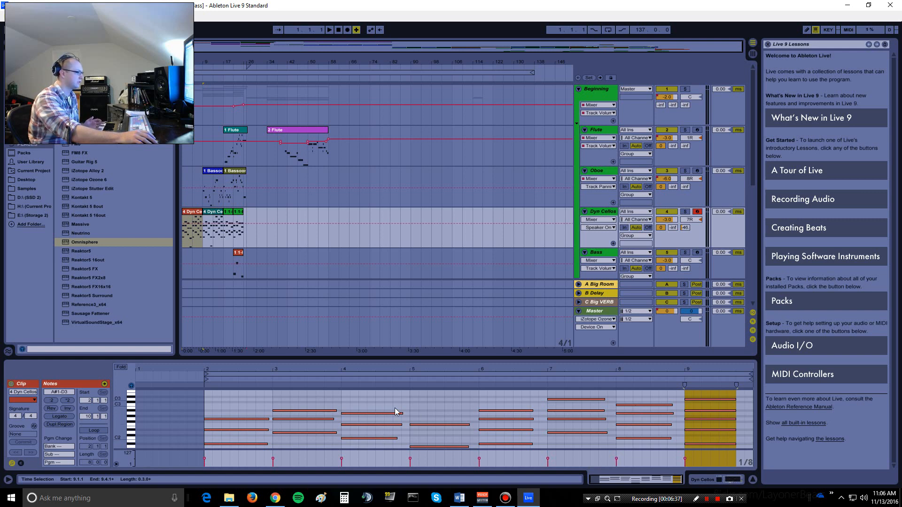
scroll(691, 433, down, 1)
scroll(692, 433, up, 1)
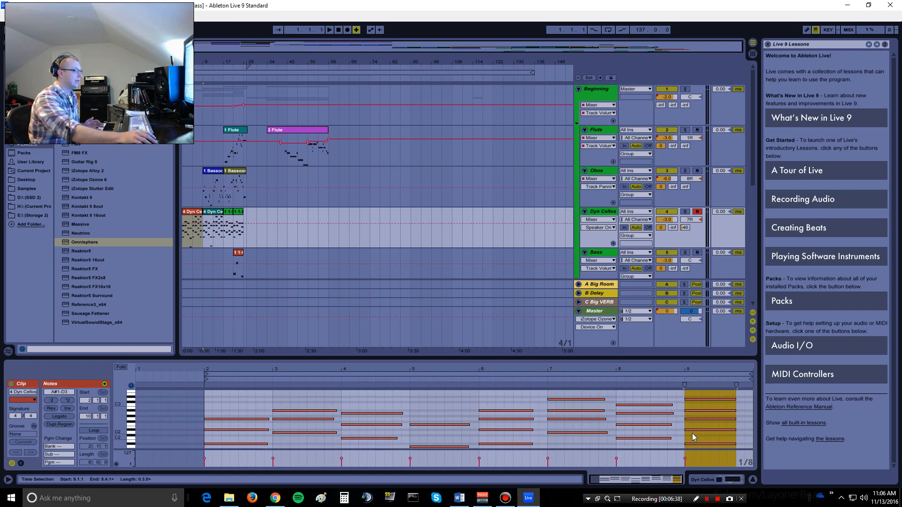
click(684, 404)
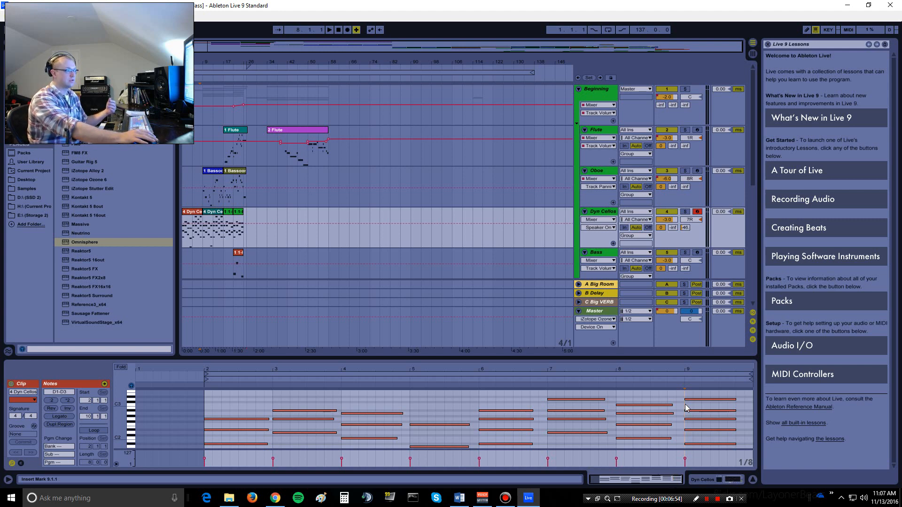
click(688, 399)
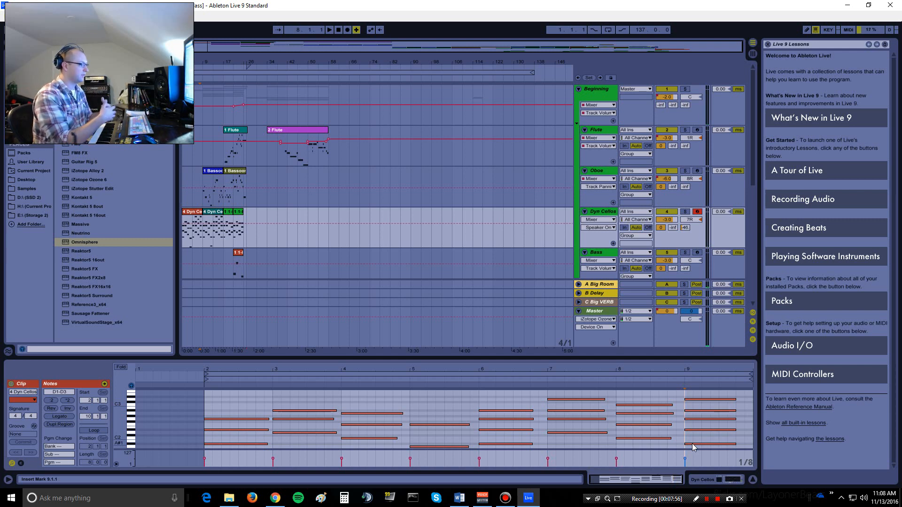
Step: Solo the Dyn Cellos track and open its second clip, starting at bar 9, to view its chords
click(200, 236)
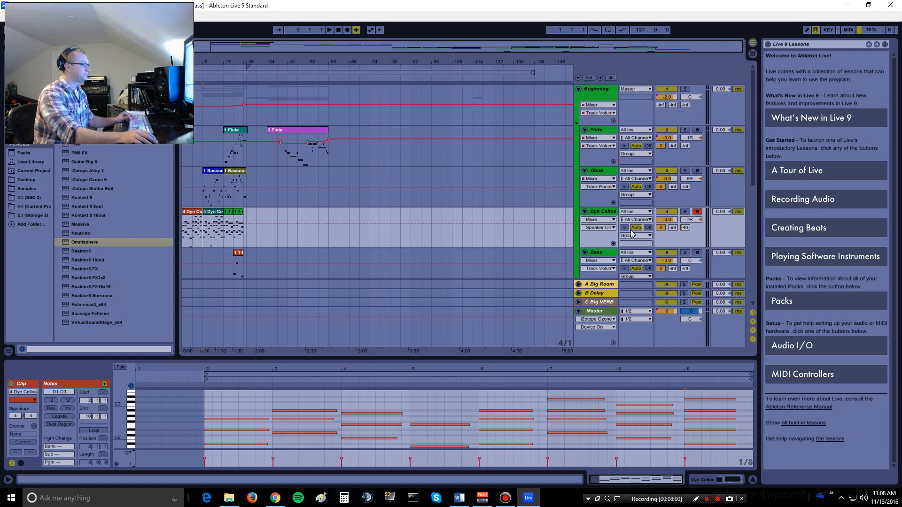
click(686, 213)
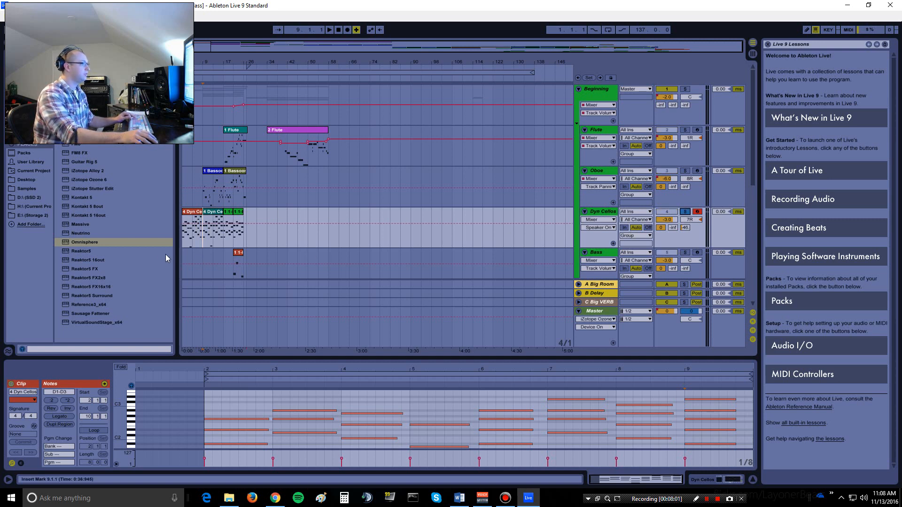
click(215, 213)
click(191, 212)
click(206, 218)
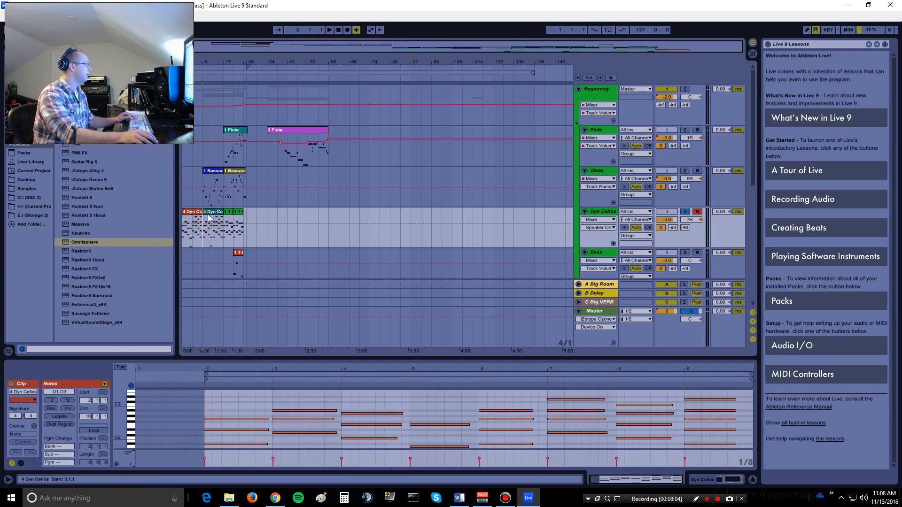
click(209, 213)
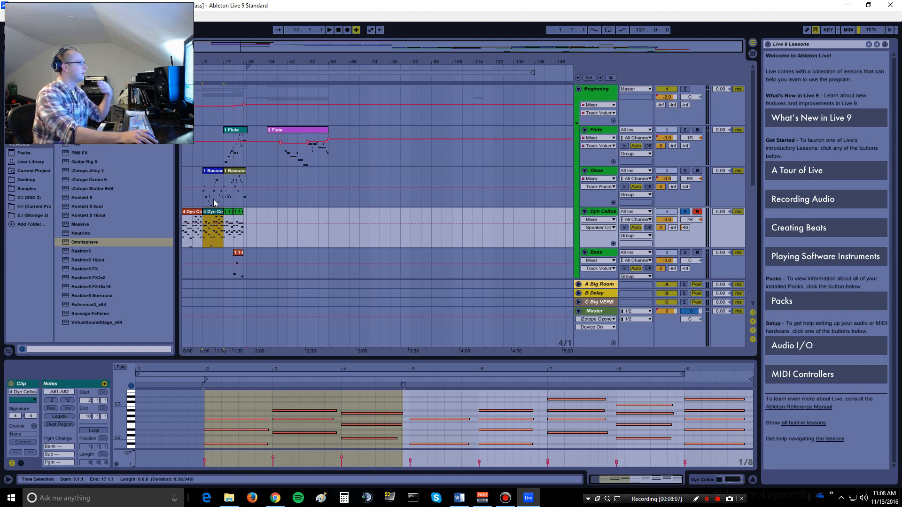
Step: Open the third Dyn Cellos clip at bar 17, listen to it, and examine its chords, selecting the D2 note in clip bar 8
scroll(215, 203, down, 5)
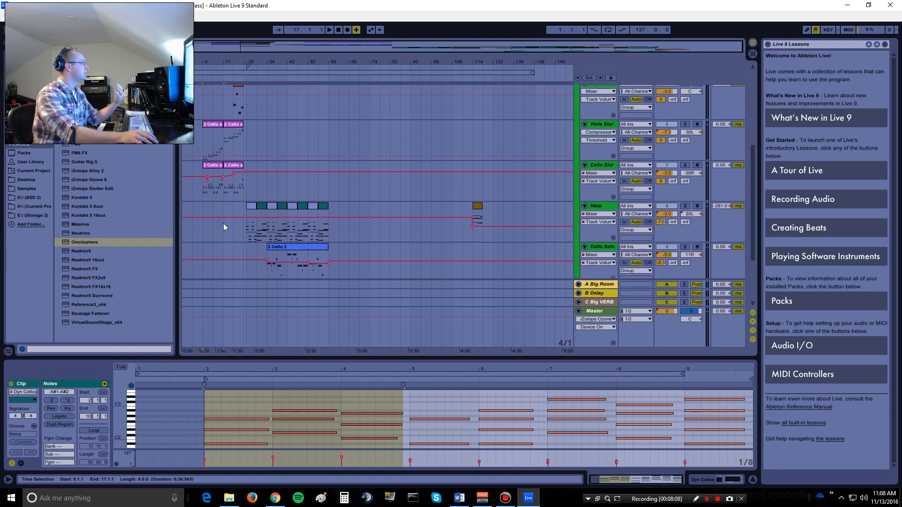
scroll(219, 206, up, 5)
click(228, 207)
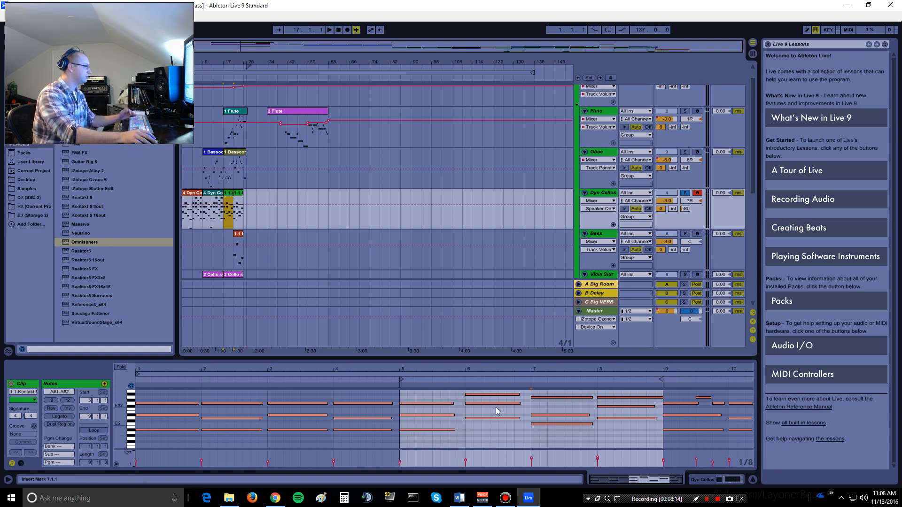
click(532, 404)
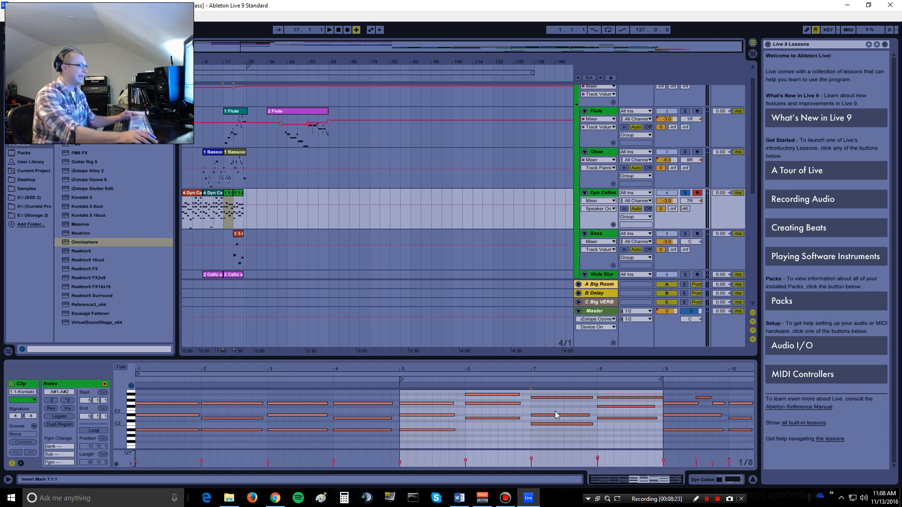
click(232, 190)
key(space)
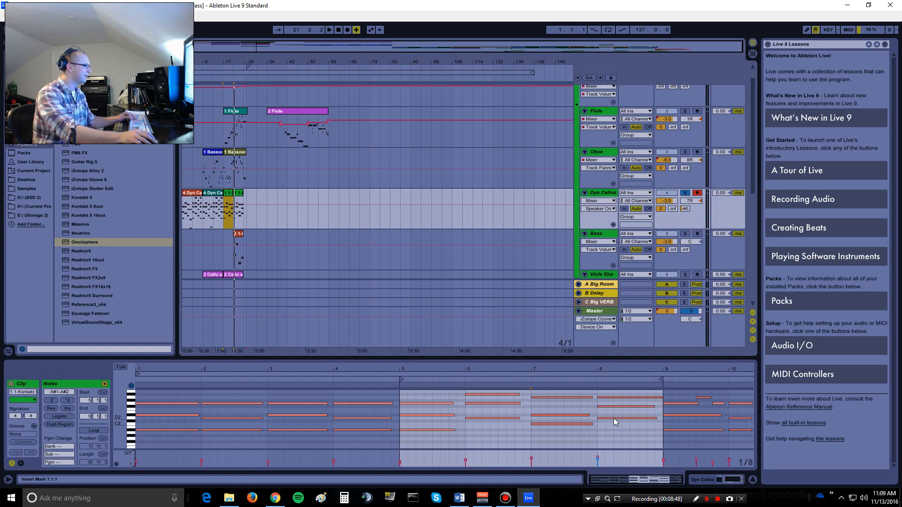
click(613, 418)
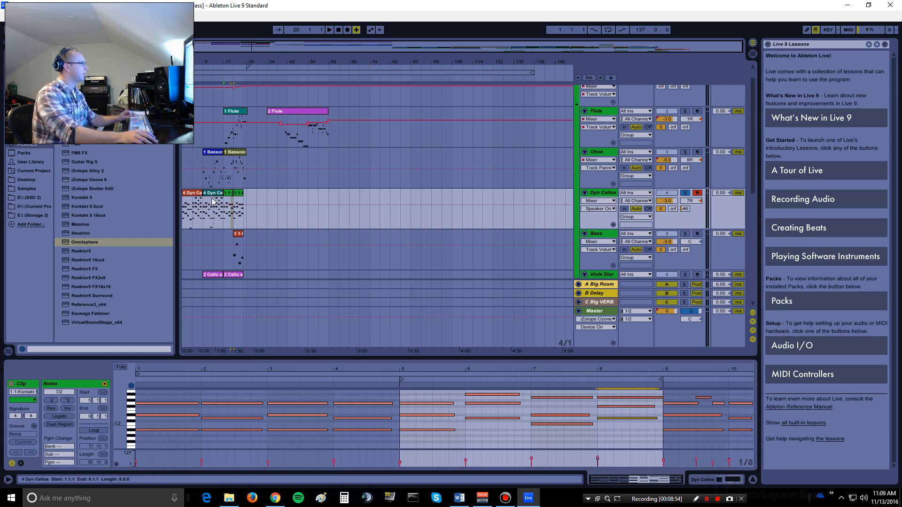
Step: Compare the first Dyn Cellos clip with the third one at bar 17, looking at how the closing chords differ
click(194, 199)
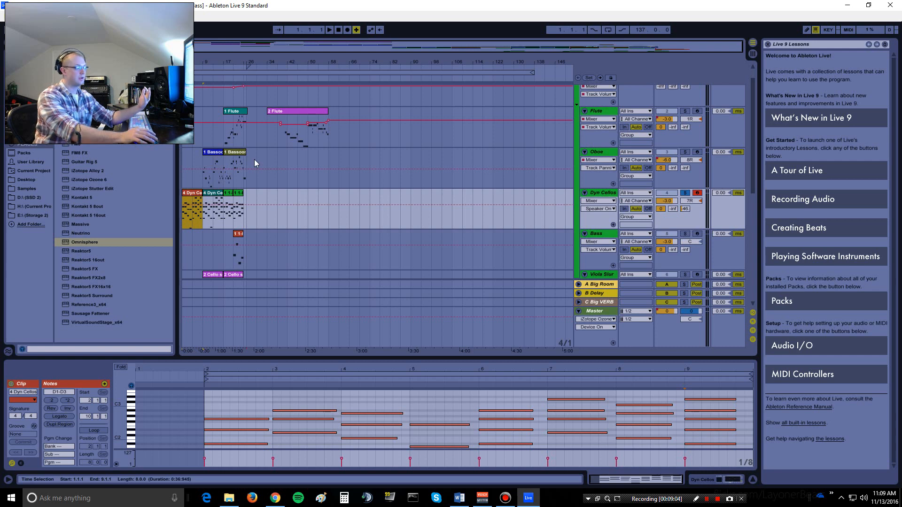
click(228, 193)
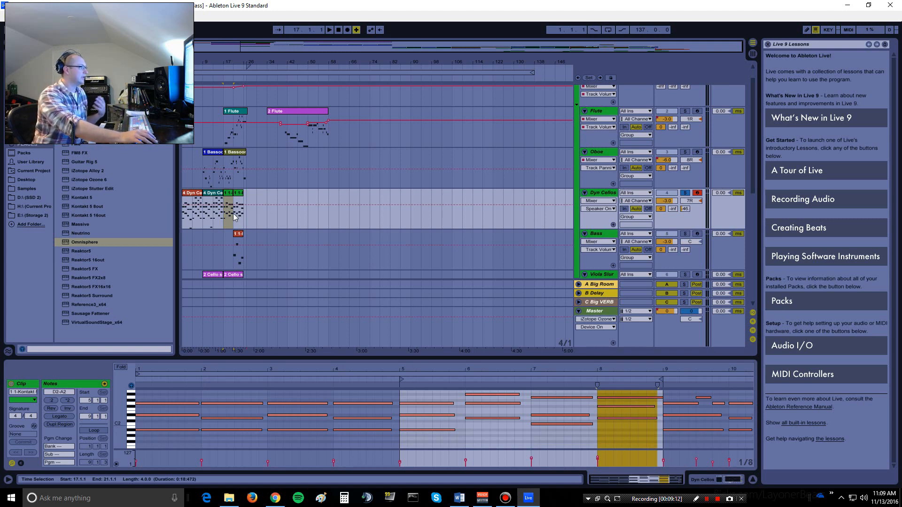
click(230, 210)
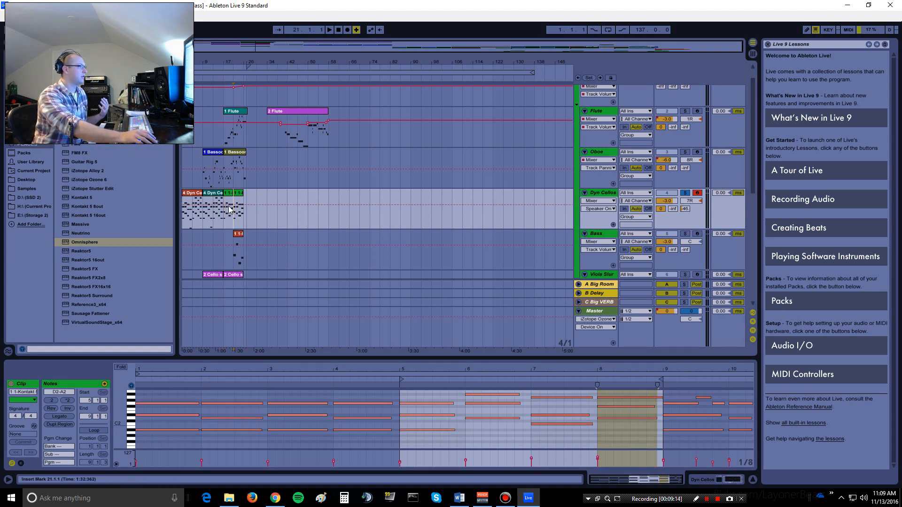
scroll(226, 187, up, 1)
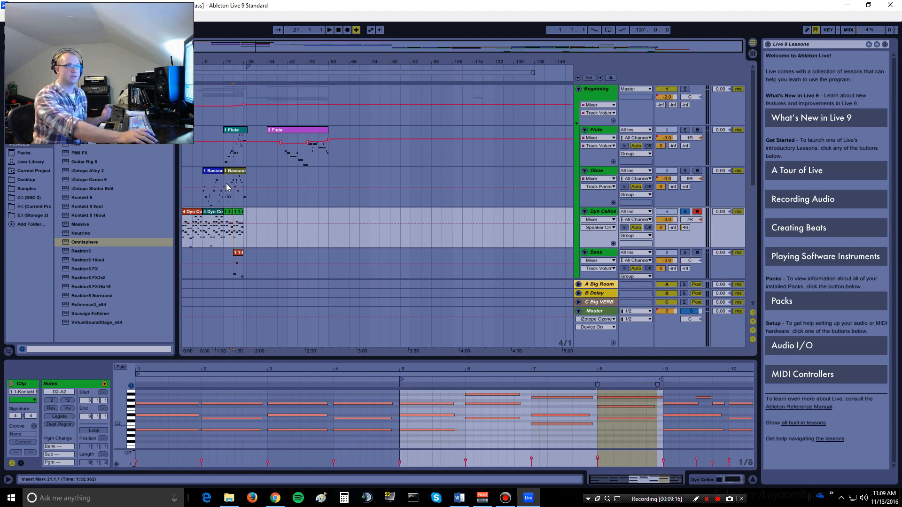
scroll(226, 188, down, 1)
drag(228, 205, 235, 211)
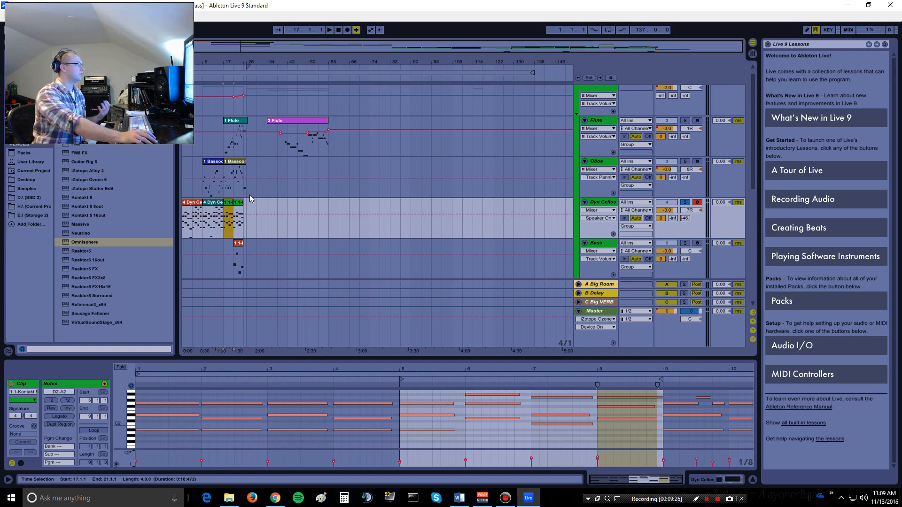
scroll(329, 211, up, 1)
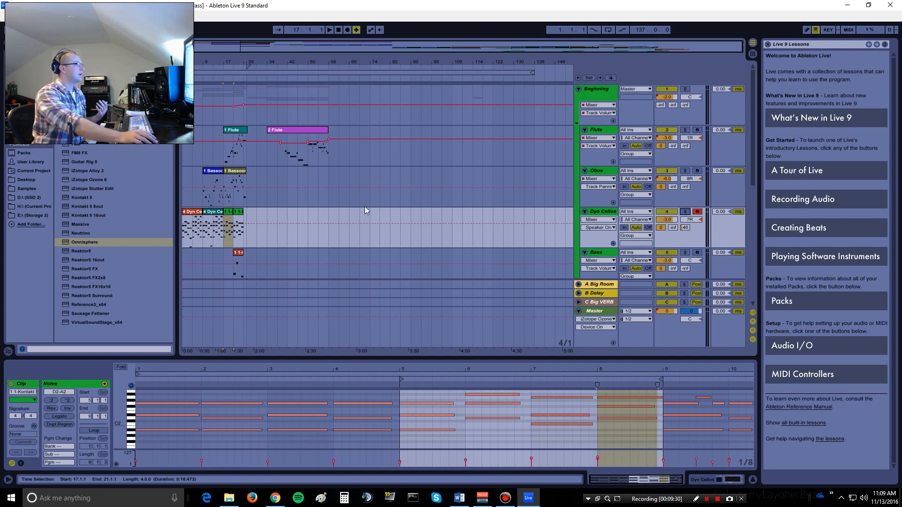
Step: Reopen the second Dyn Cellos clip, solo its track, and listen to the clip briefly from bar 9
scroll(364, 207, down, 4)
scroll(256, 216, down, 4)
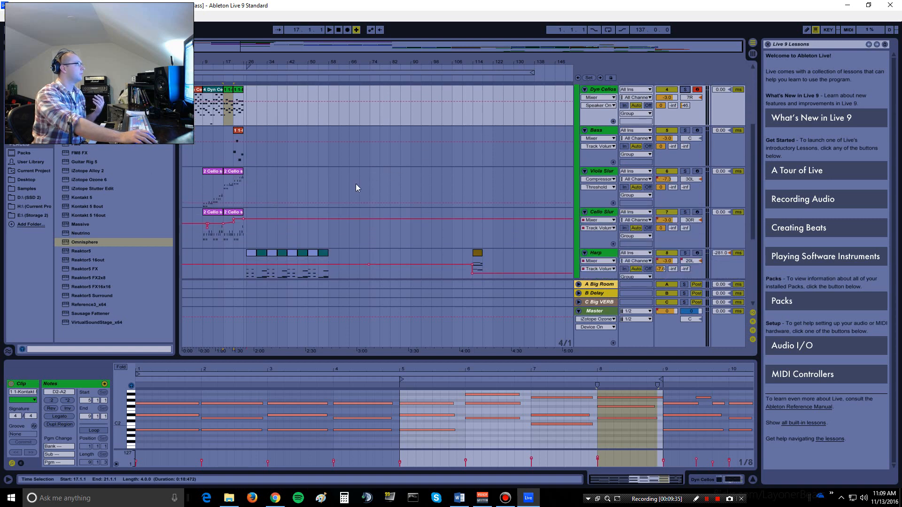
scroll(214, 143, up, 3)
click(213, 143)
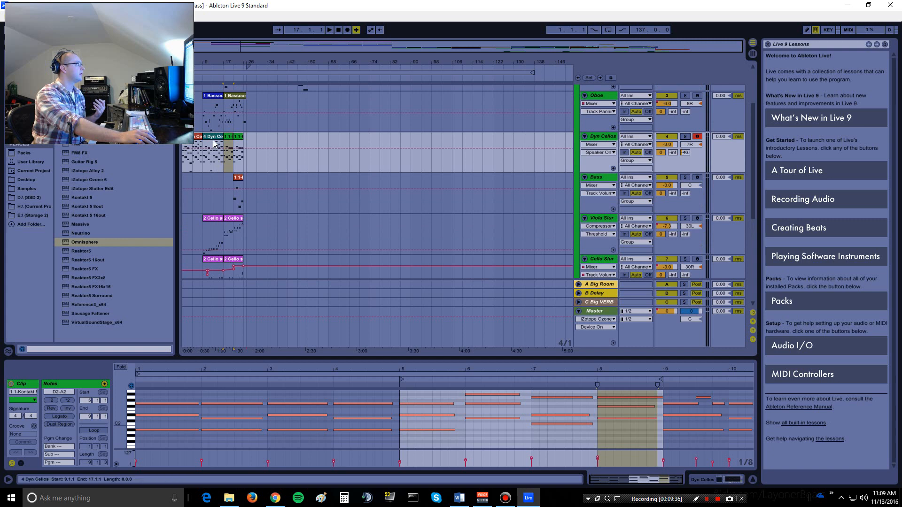
click(685, 136)
key(space)
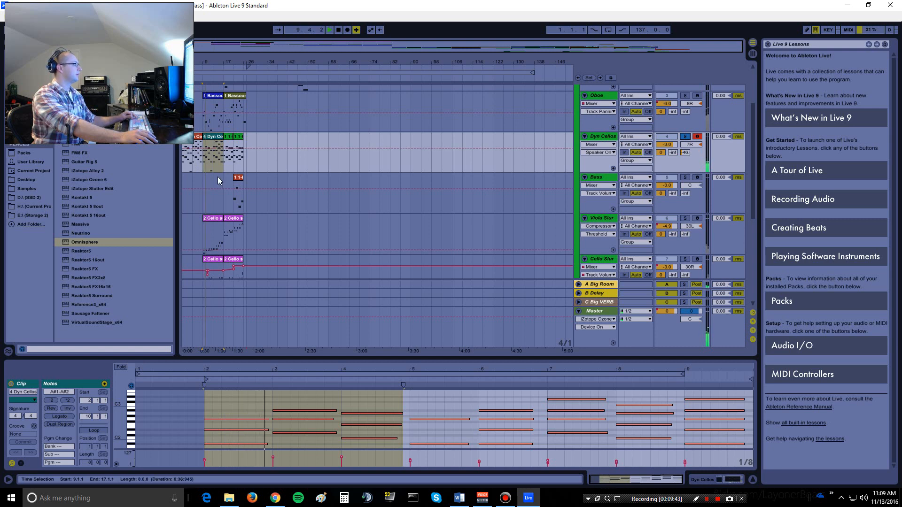
key(space)
click(218, 137)
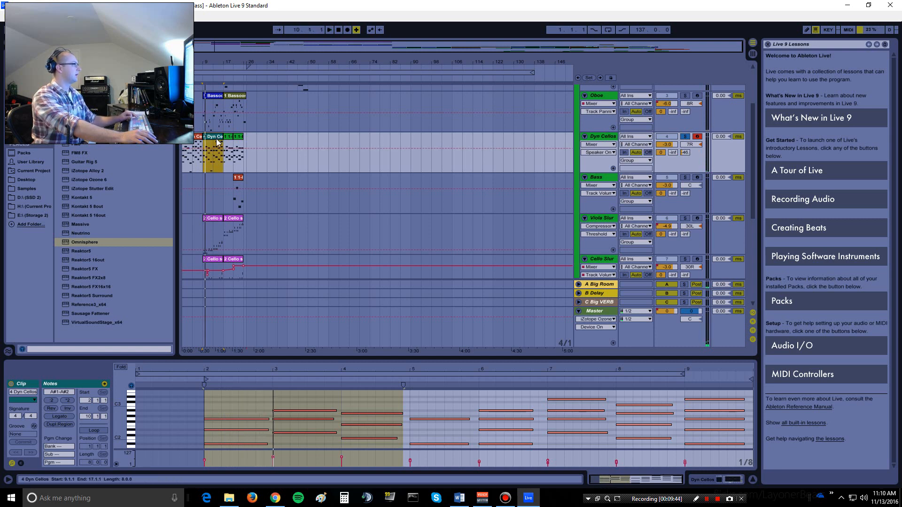
Step: Solo the Oboe track instead of Dyn Cellos and open its first Bassoon clip to view the melody
click(197, 137)
click(214, 137)
scroll(231, 159, up, 1)
scroll(232, 162, up, 3)
click(684, 143)
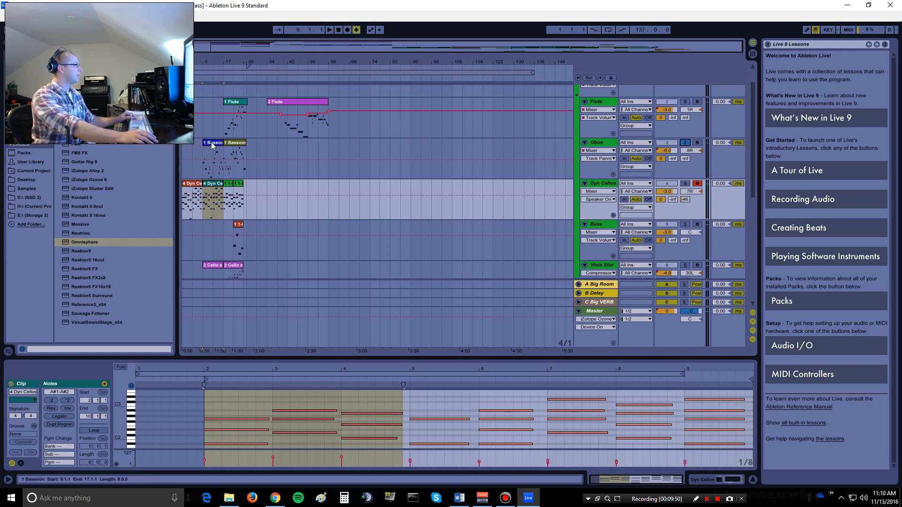
click(211, 143)
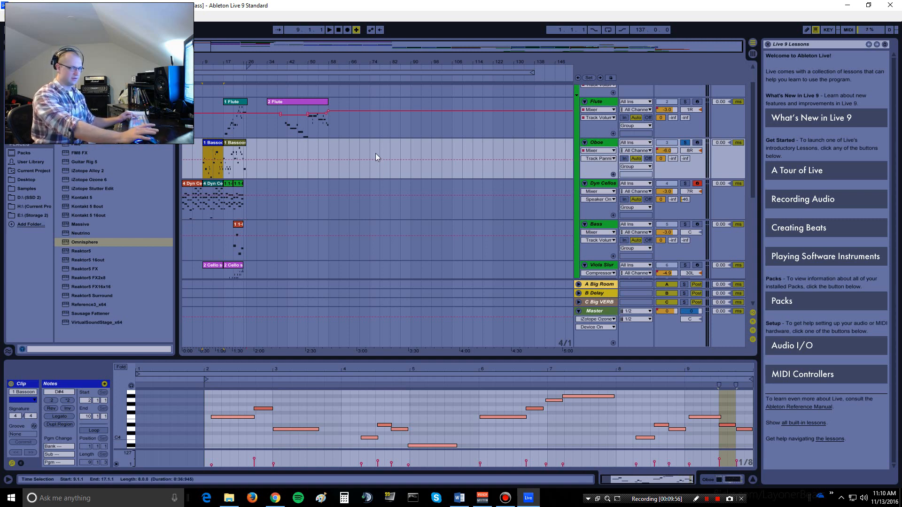
Step: Play the first Bassoon clip from bar 9 with the Oboe track soloed, unsolo it to hear all tracks, and stop playback
scroll(213, 223, down, 3)
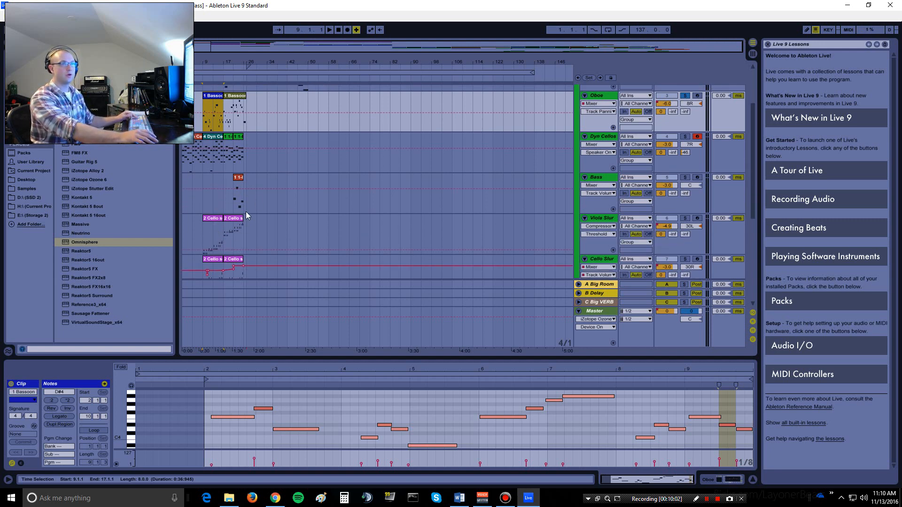
scroll(207, 174, up, 5)
key(space)
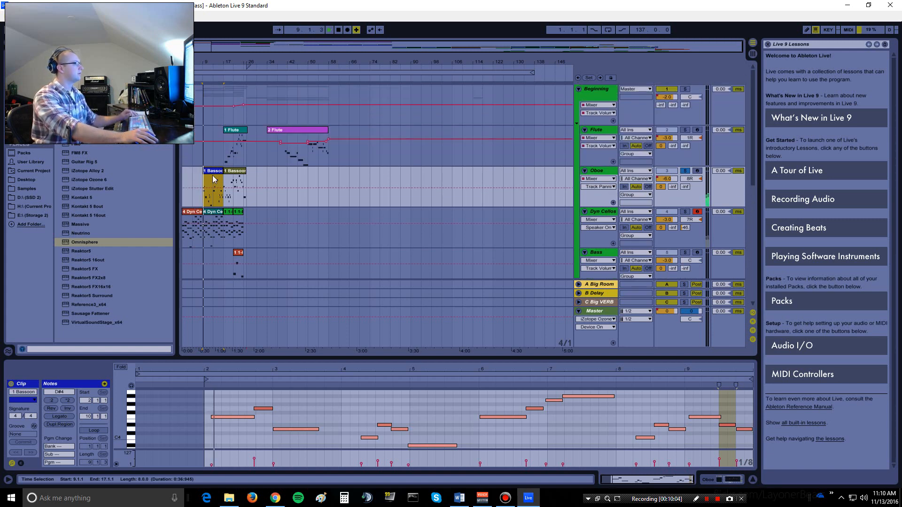
click(209, 195)
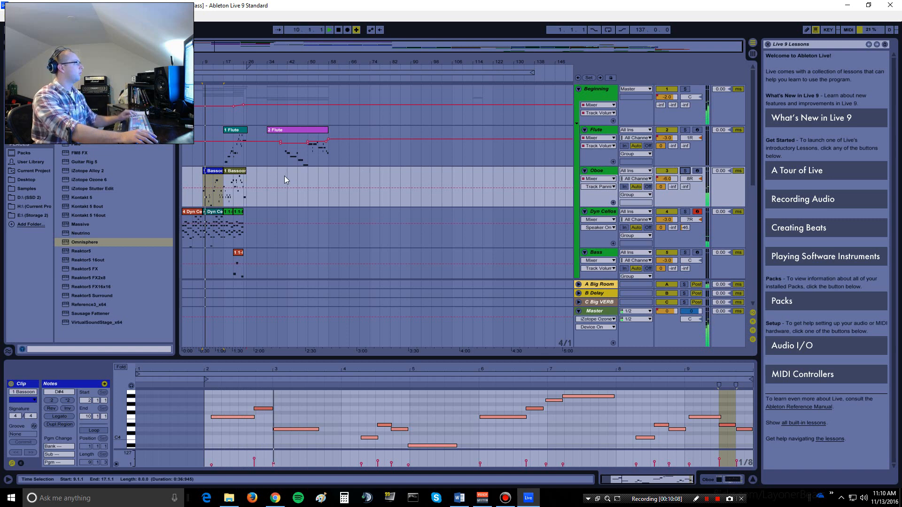
scroll(254, 190, down, 3)
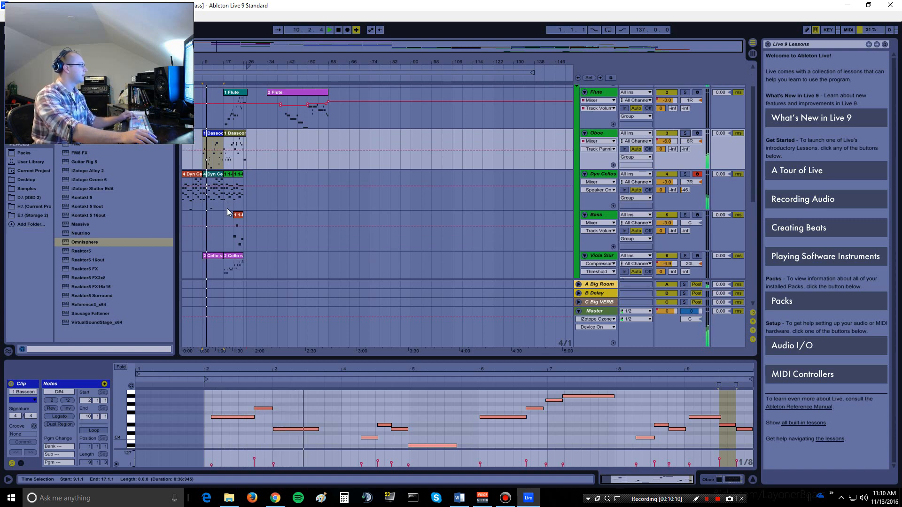
scroll(227, 202, down, 2)
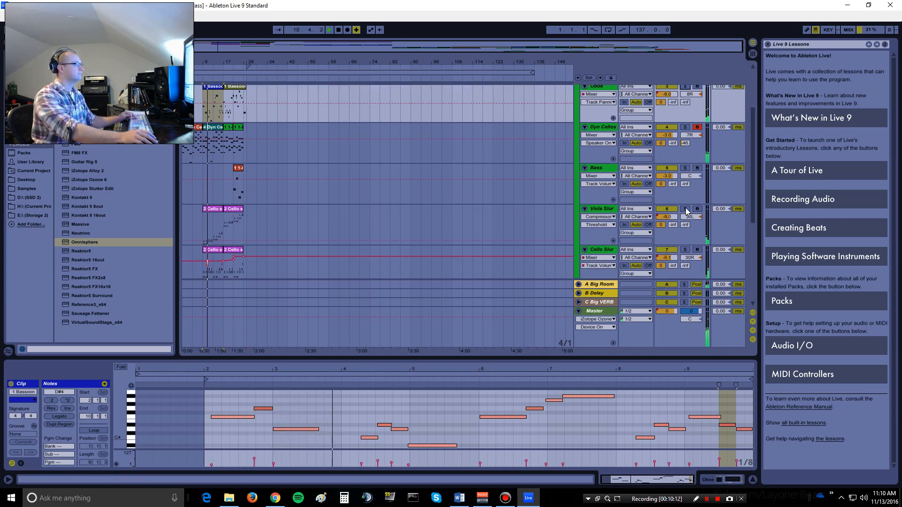
key(space)
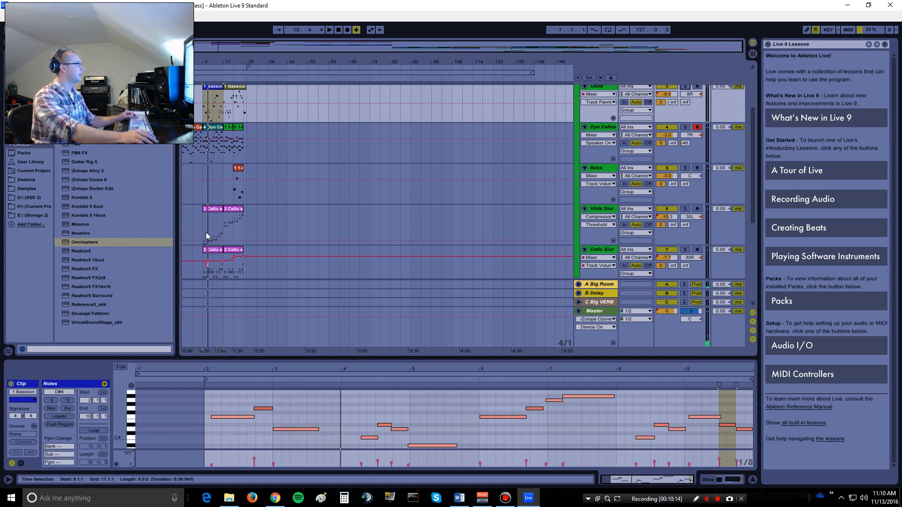
scroll(209, 230, down, 1)
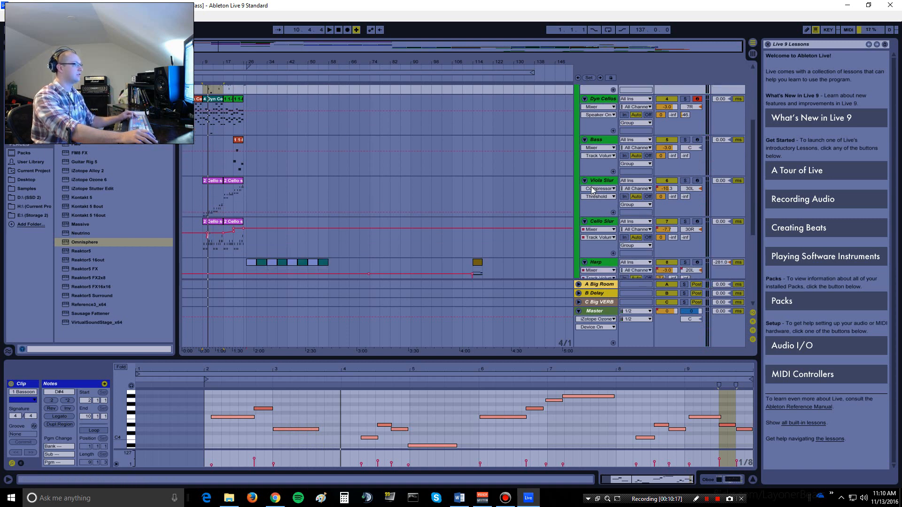
Step: Play from bar 9 with the Viola Slur track soloed, adding the Cello Slur track to the solo during playback
click(205, 196)
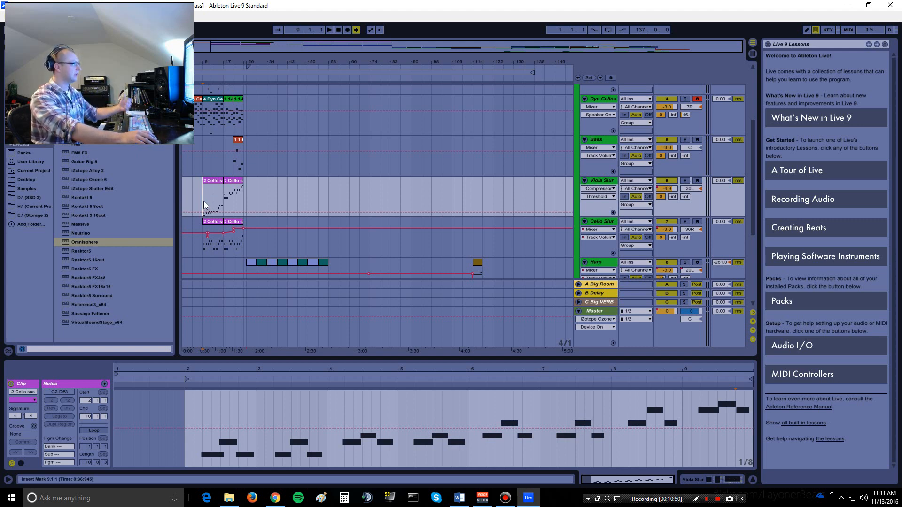
key(space)
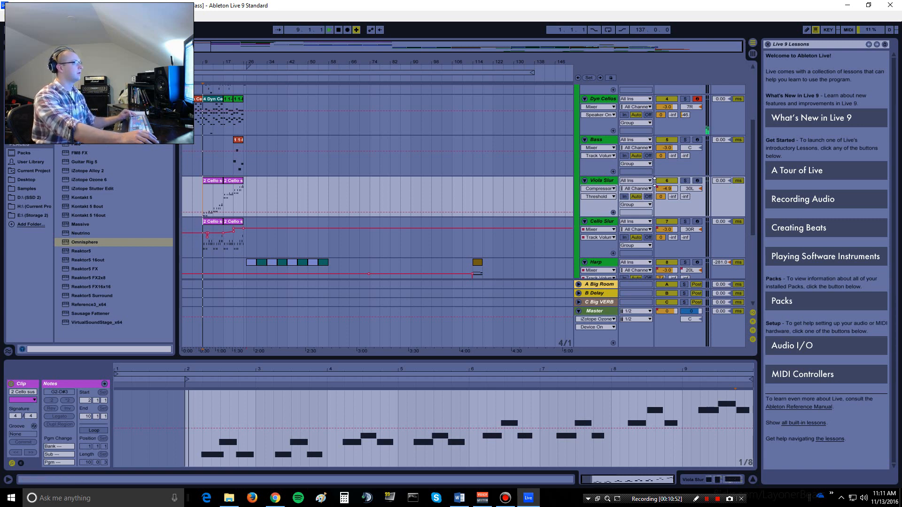
click(684, 182)
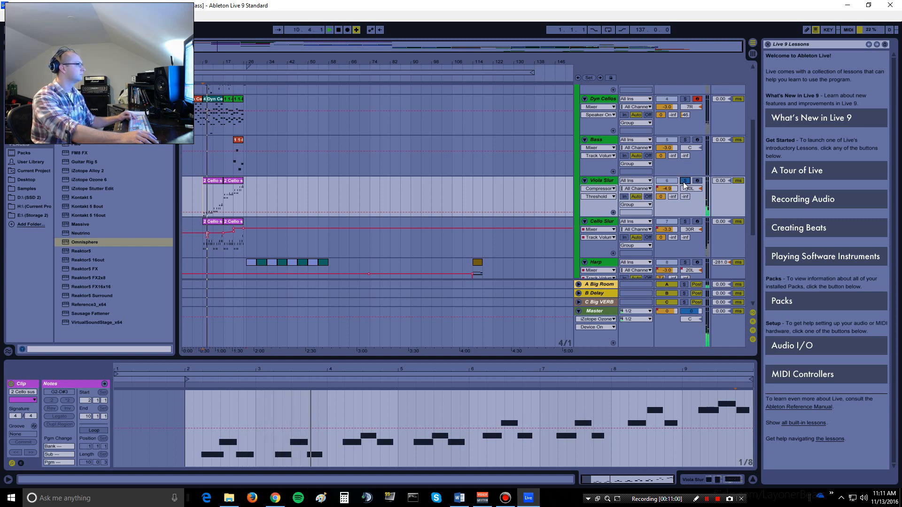
click(685, 222)
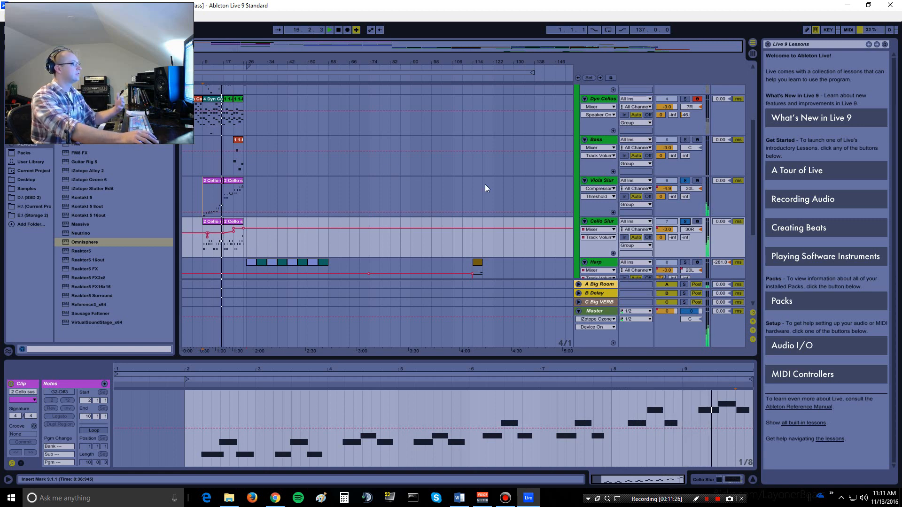
Step: Open the Viola Slur track's second clip at bar 17, unsolo the tracks to hear everything, and stop playback at the song start
click(233, 185)
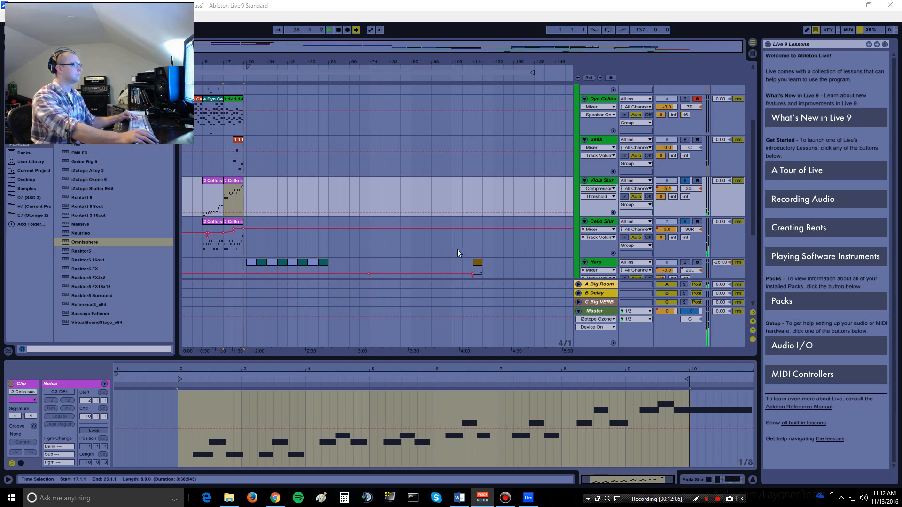
click(685, 181)
scroll(576, 205, up, 3)
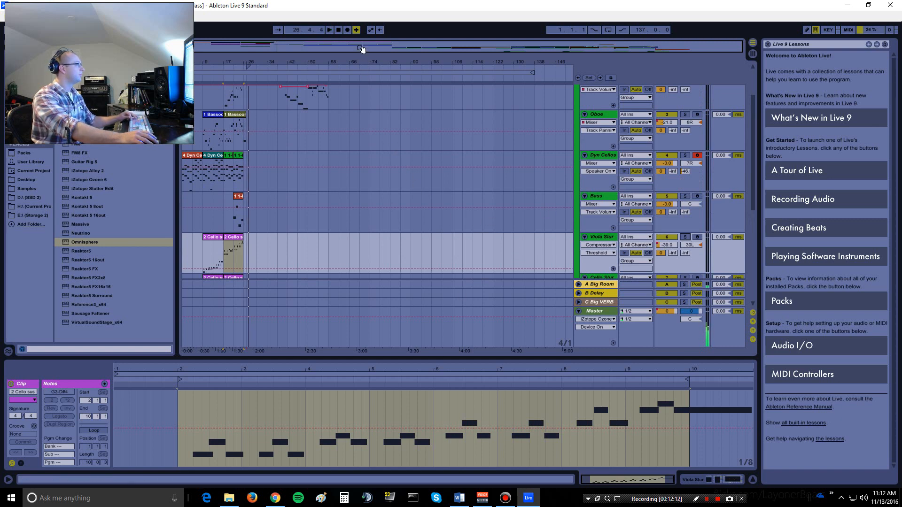
double_click(339, 30)
Step: Reopen the first Bassoon clip on the Oboe track and play all tracks together from bar 9
scroll(463, 224, up, 2)
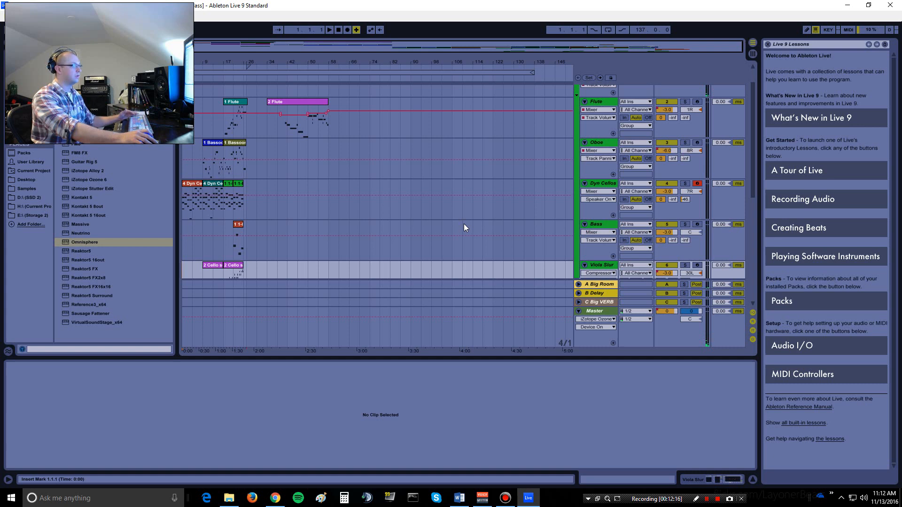
scroll(464, 224, up, 1)
scroll(463, 224, up, 1)
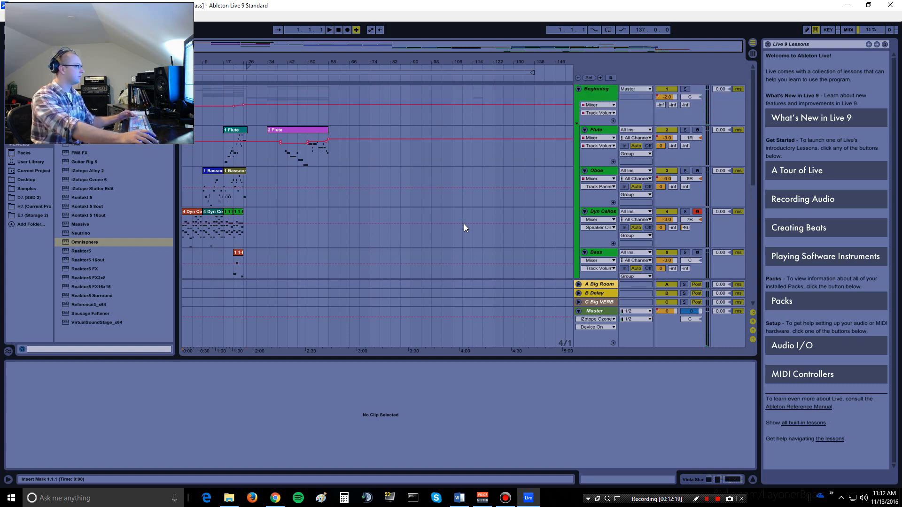
click(203, 179)
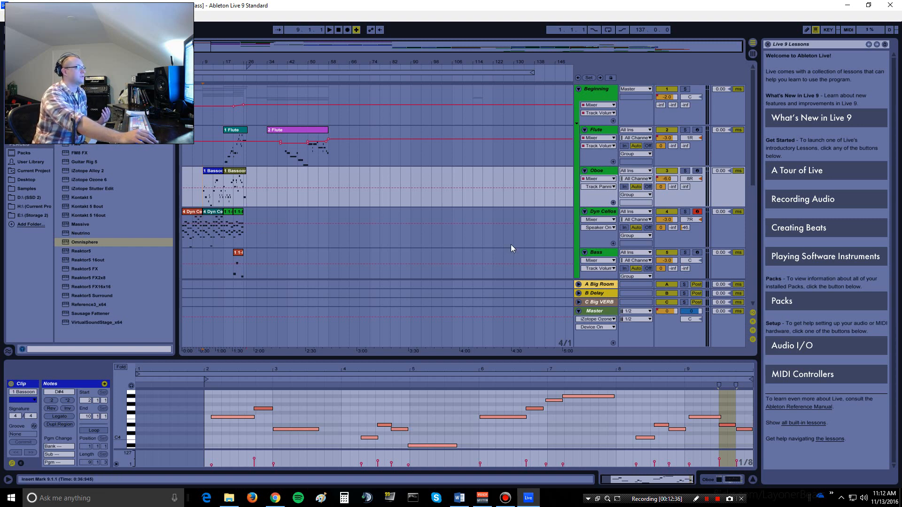
scroll(509, 237, down, 5)
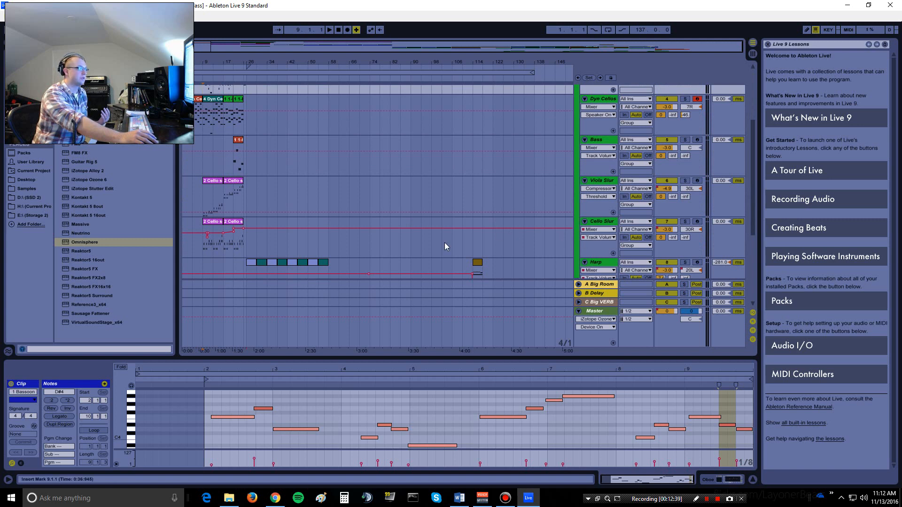
scroll(276, 204, down, 2)
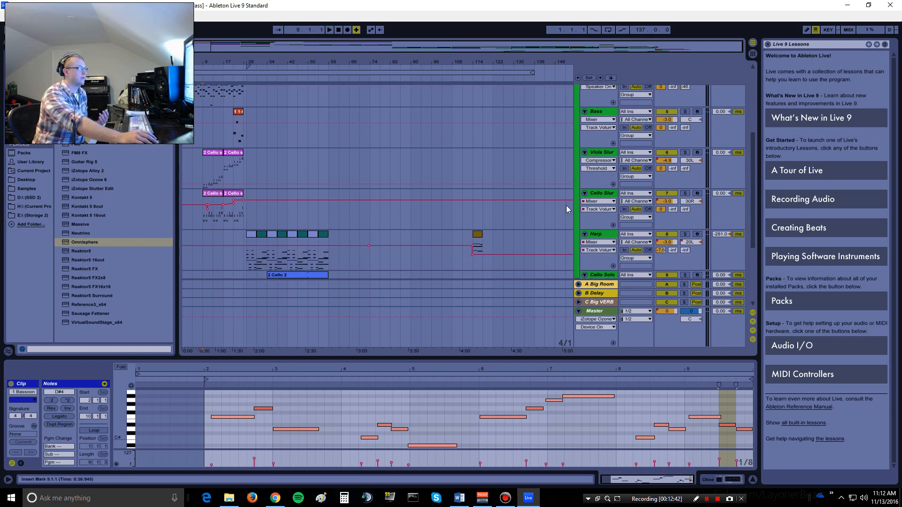
scroll(272, 176, up, 5)
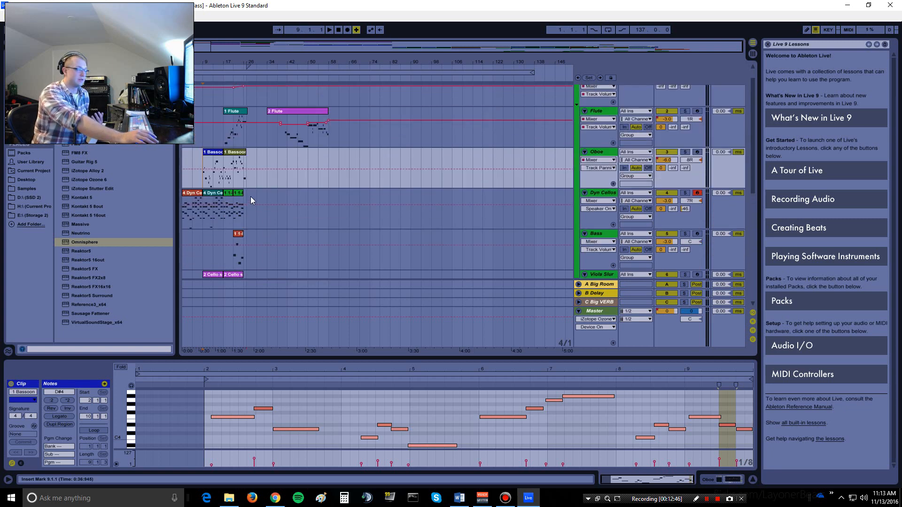
click(216, 153)
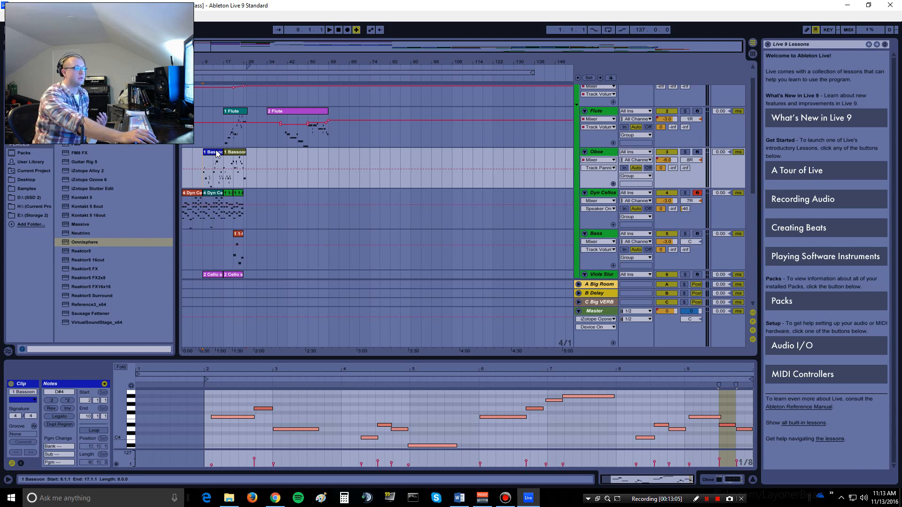
click(211, 162)
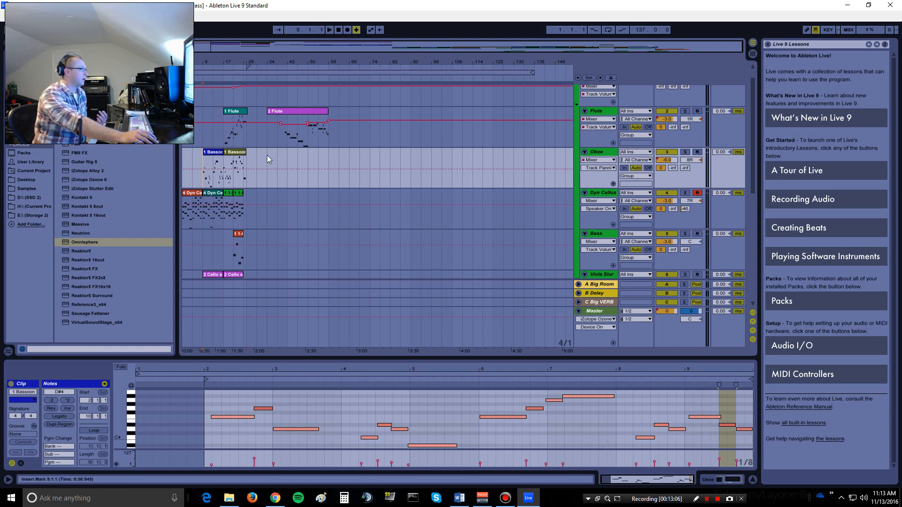
key(space)
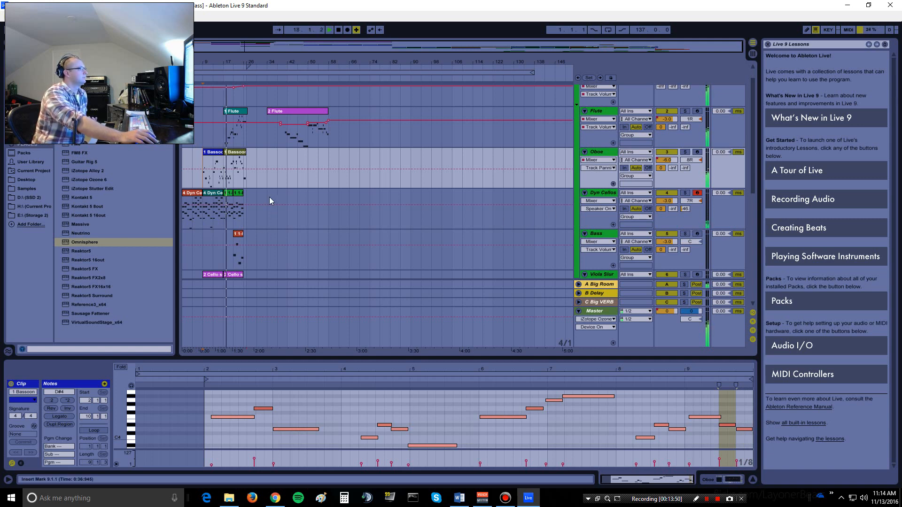
Step: Open the Brass track's 5-Kontakt clip at bar 17 during playback to examine its sustained notes
scroll(332, 199, down, 3)
scroll(523, 193, down, 8)
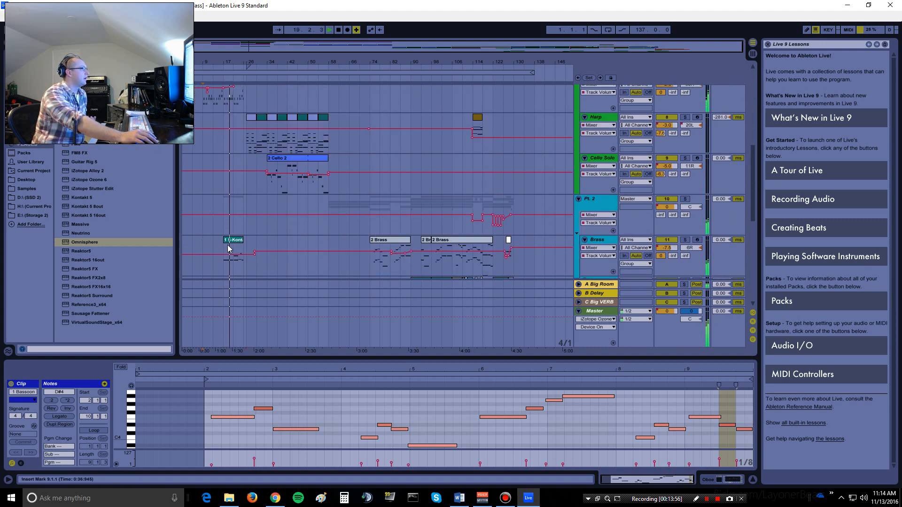
scroll(235, 241, down, 2)
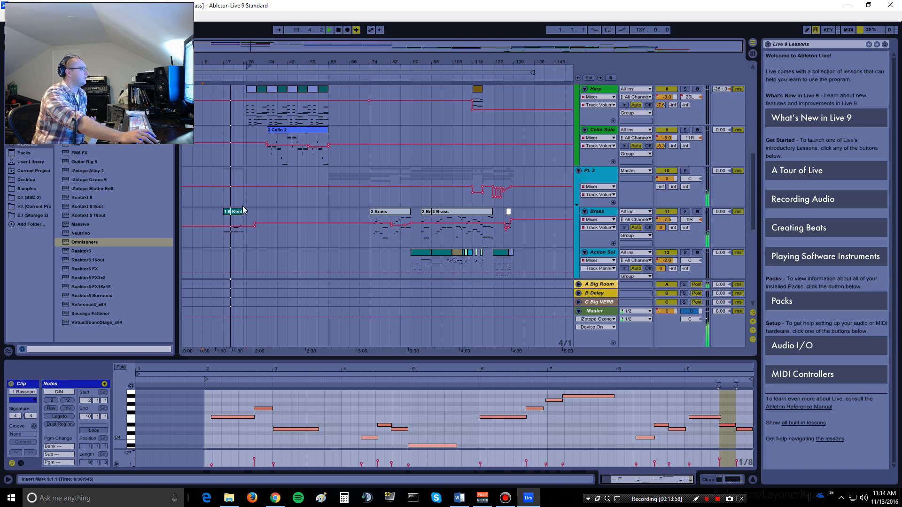
click(235, 221)
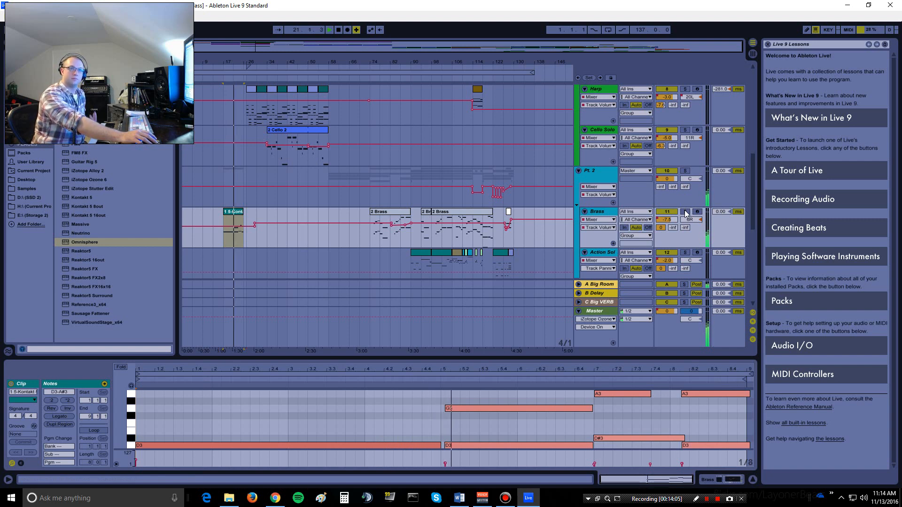
scroll(326, 216, up, 10)
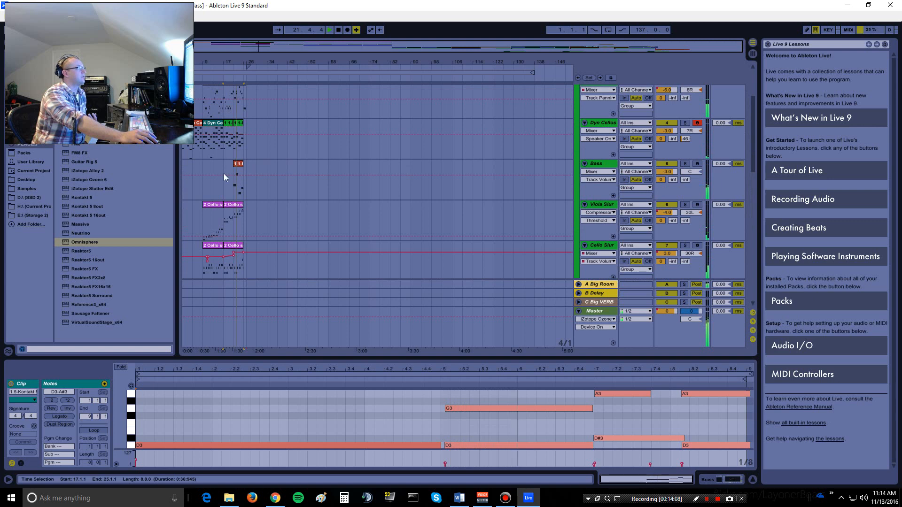
scroll(275, 183, up, 5)
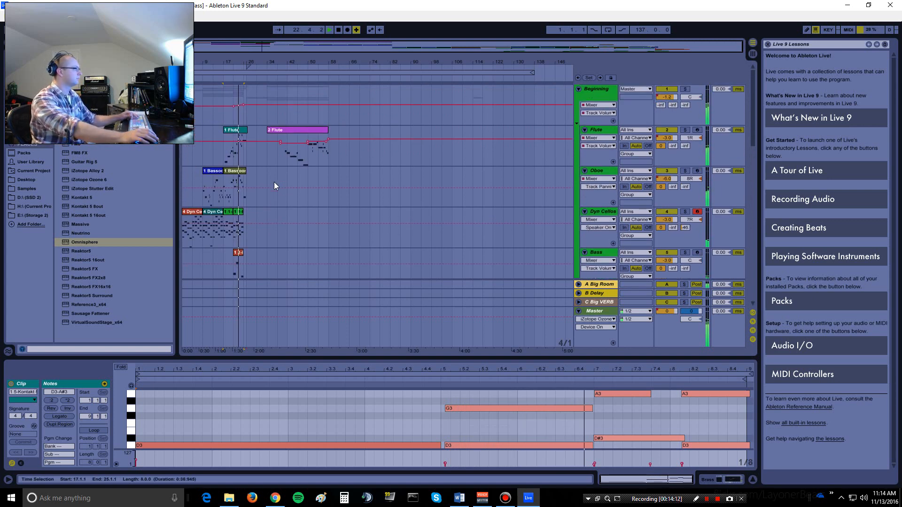
key(alt+Tab)
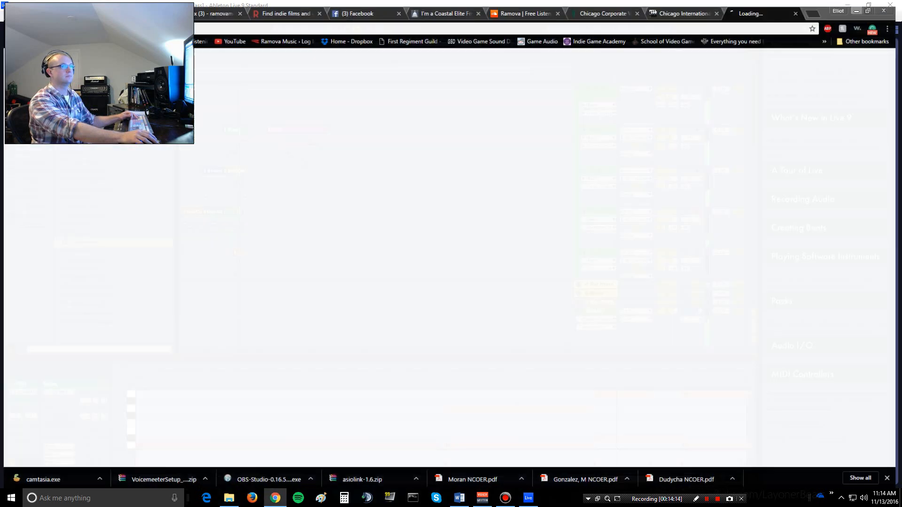
click(800, 7)
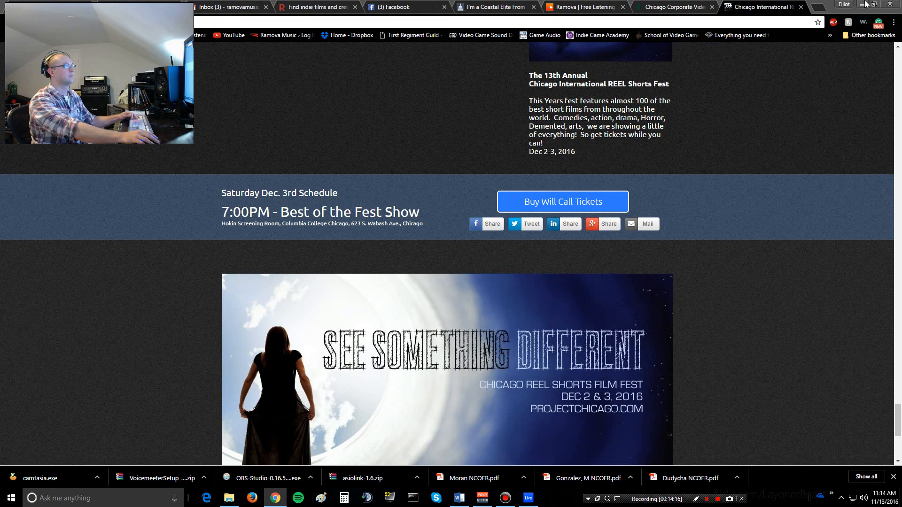
click(862, 4)
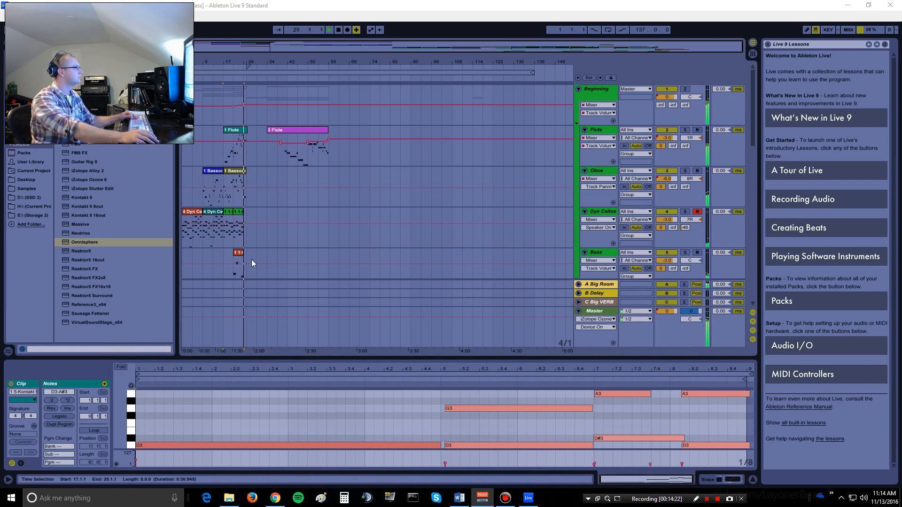
Step: Stop playback and return the play position to the start of the arrangement
scroll(272, 204, down, 4)
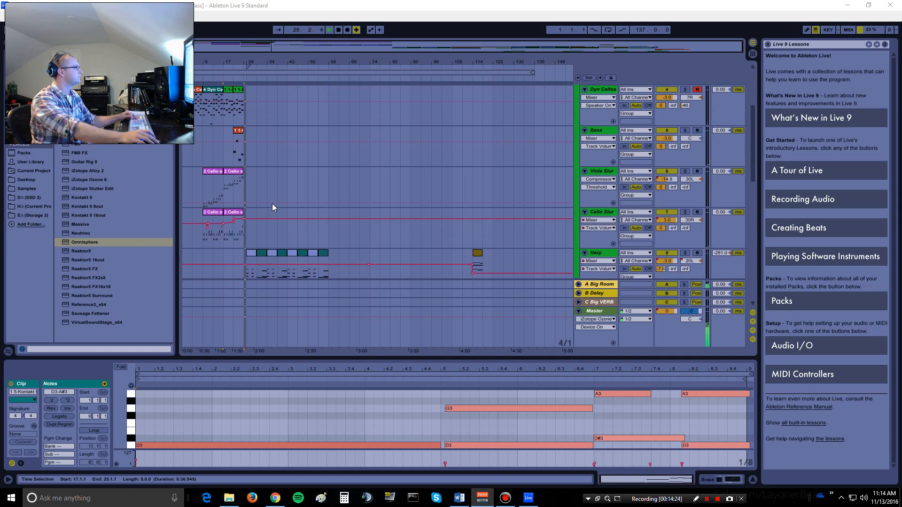
scroll(272, 204, up, 4)
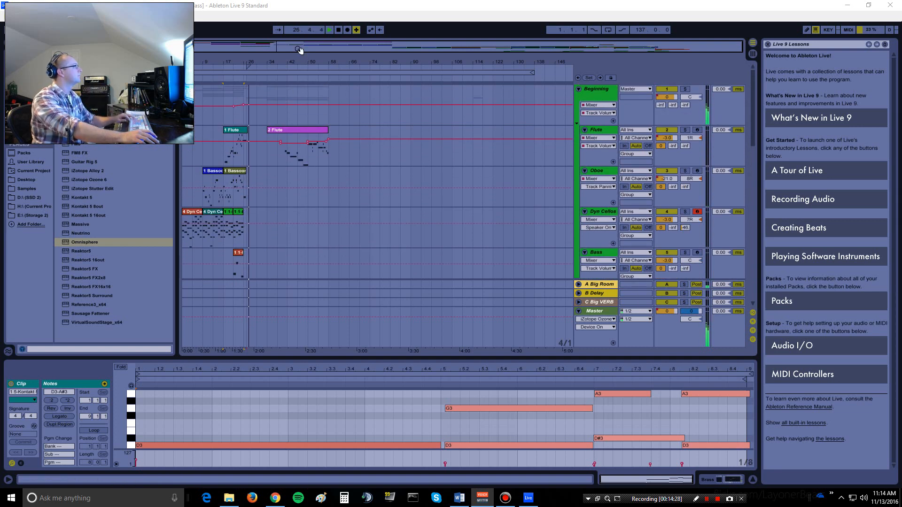
double_click(338, 31)
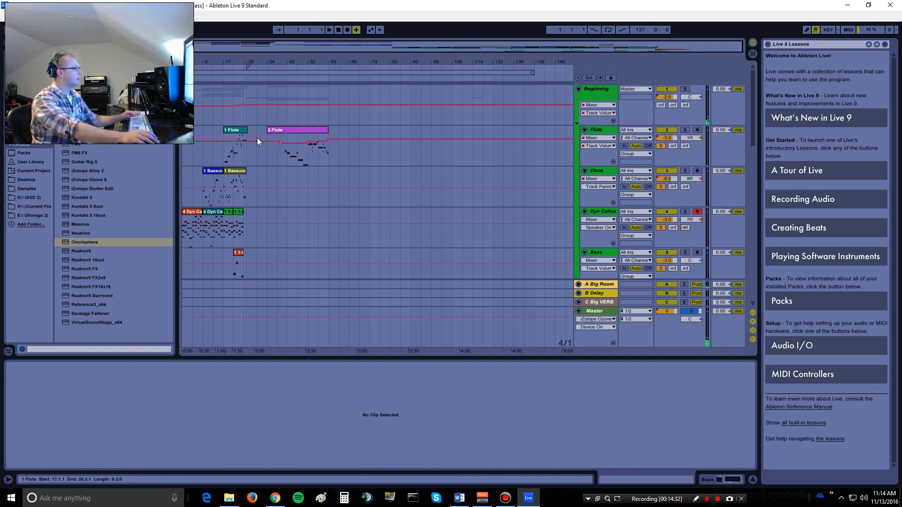
Step: Arm the Flute track, examine the Claire flute patch in its Kontakt 5 instrument window, and close the window
click(698, 130)
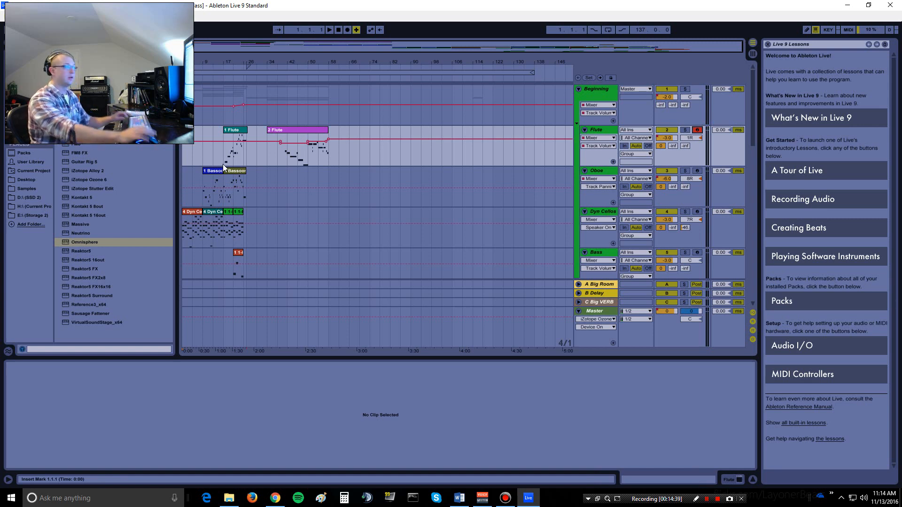
click(596, 131)
click(596, 130)
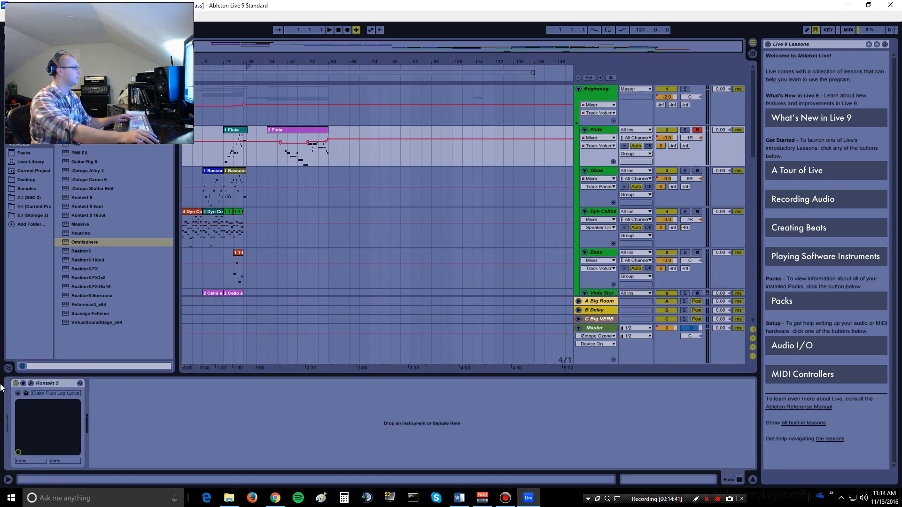
click(30, 384)
drag(362, 117, 458, 102)
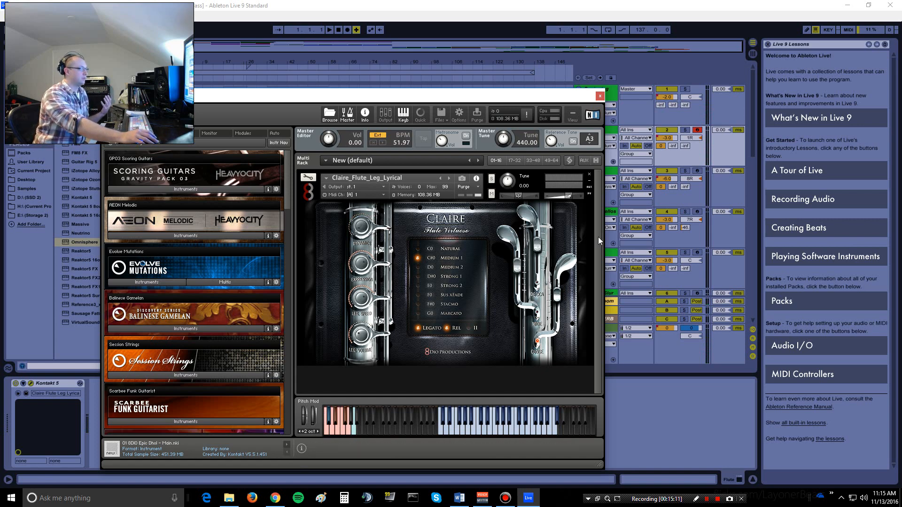
click(600, 95)
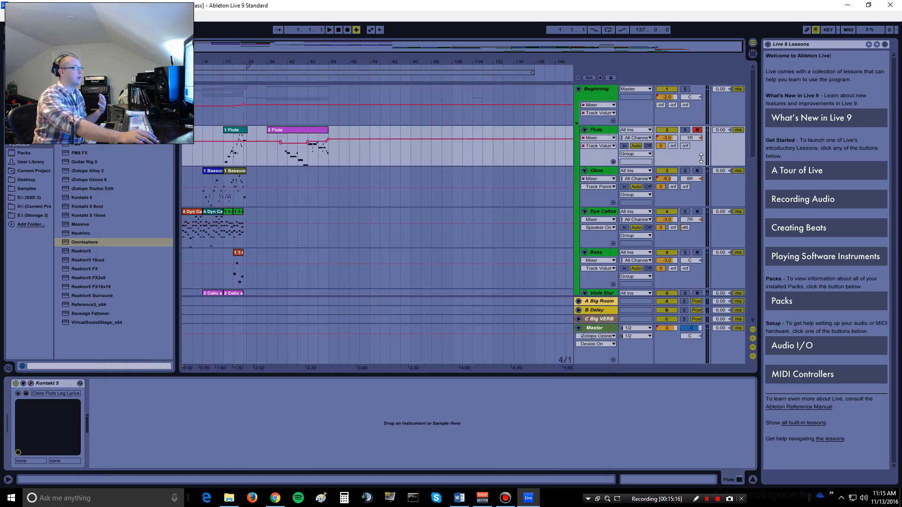
Step: Select the Oboe track, examine the 8diOboe patch in its Kontakt 5 window, and close the window
click(597, 172)
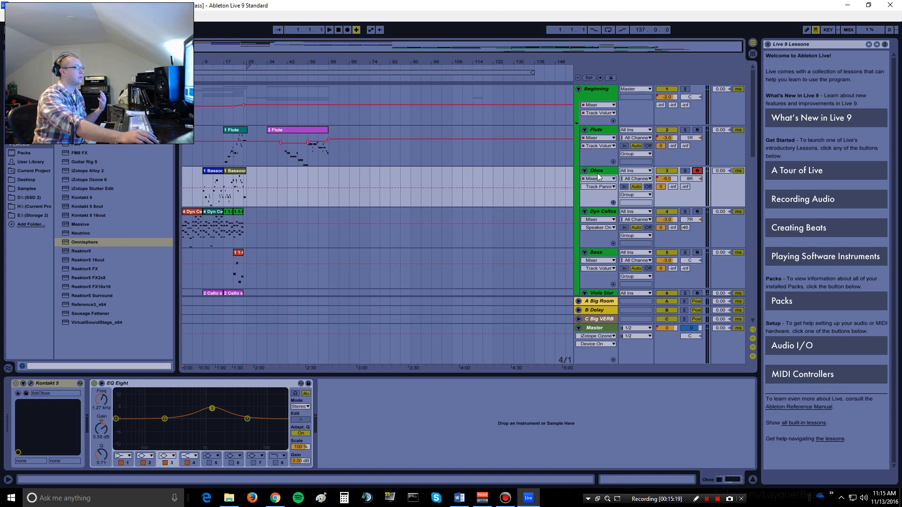
click(30, 383)
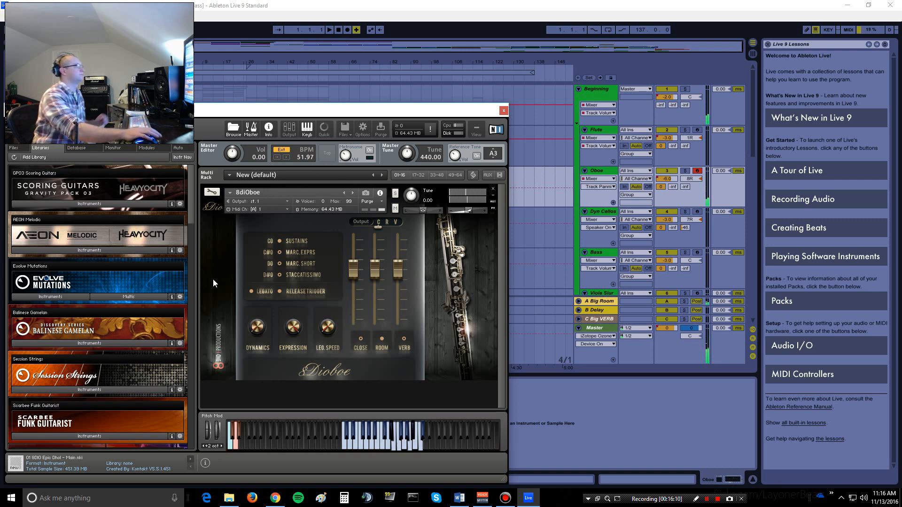
click(505, 111)
scroll(515, 162, down, 2)
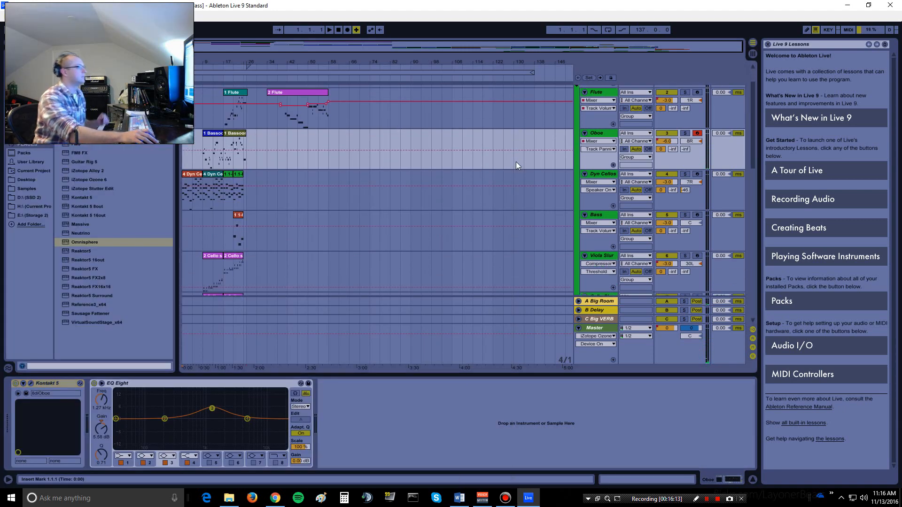
scroll(501, 223, up, 1)
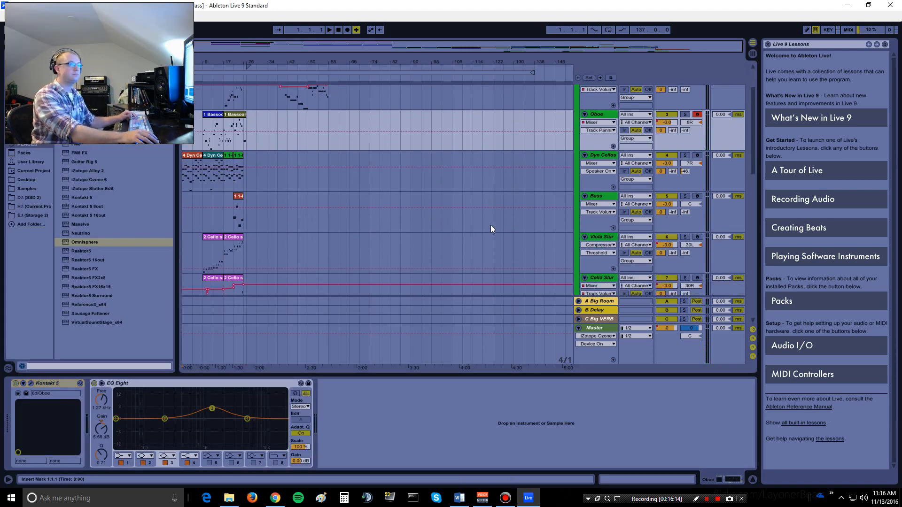
scroll(287, 235, down, 3)
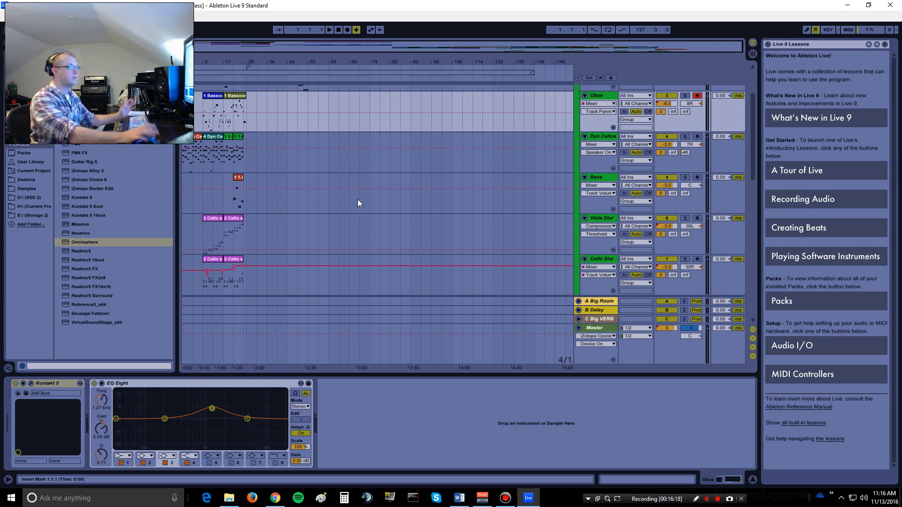
Step: Place the insert marker at bar 50 on the Oboe track
scroll(358, 201, down, 3)
scroll(393, 181, up, 3)
scroll(469, 182, up, 3)
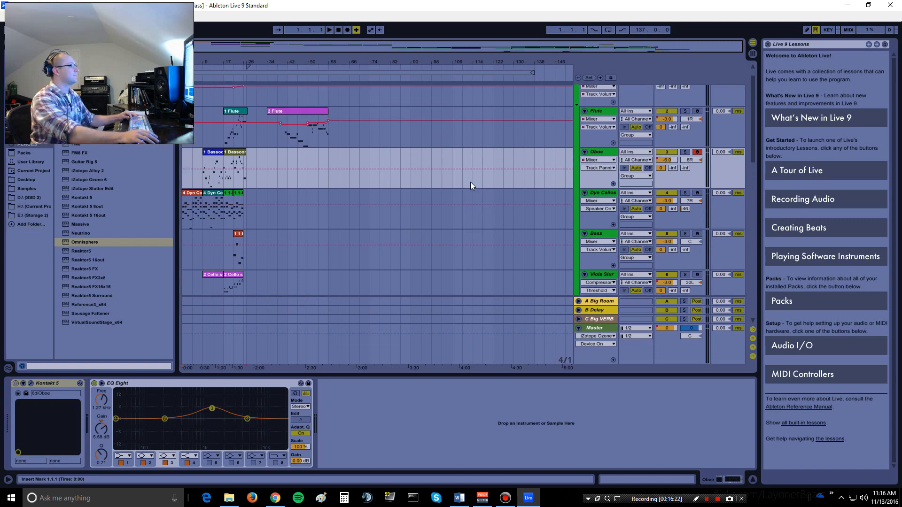
click(310, 184)
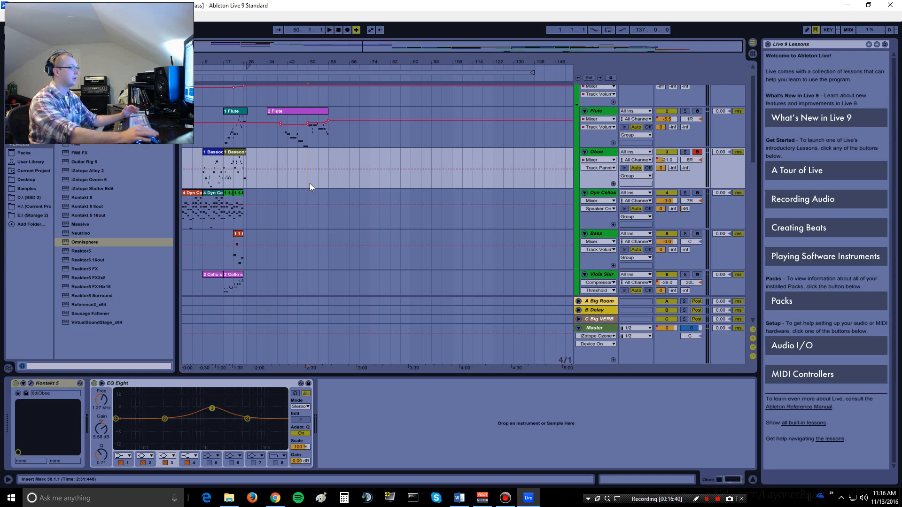
Step: Select the Dyn Cellos track to show its devices and return the insert marker to the start of the arrangement
scroll(310, 186, up, 1)
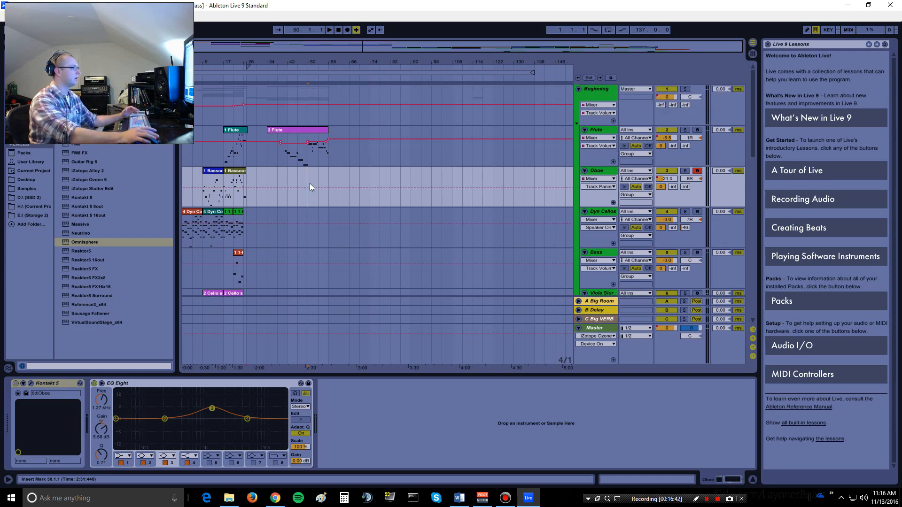
scroll(309, 187, down, 1)
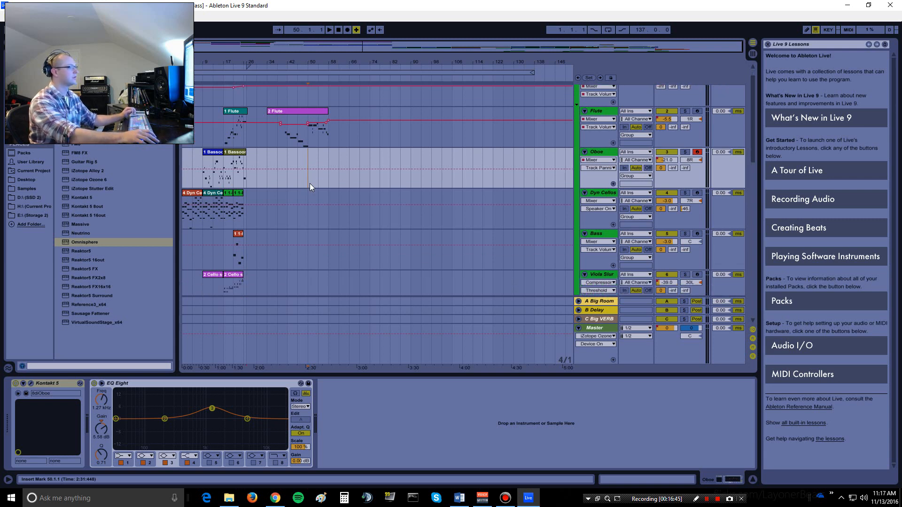
click(604, 194)
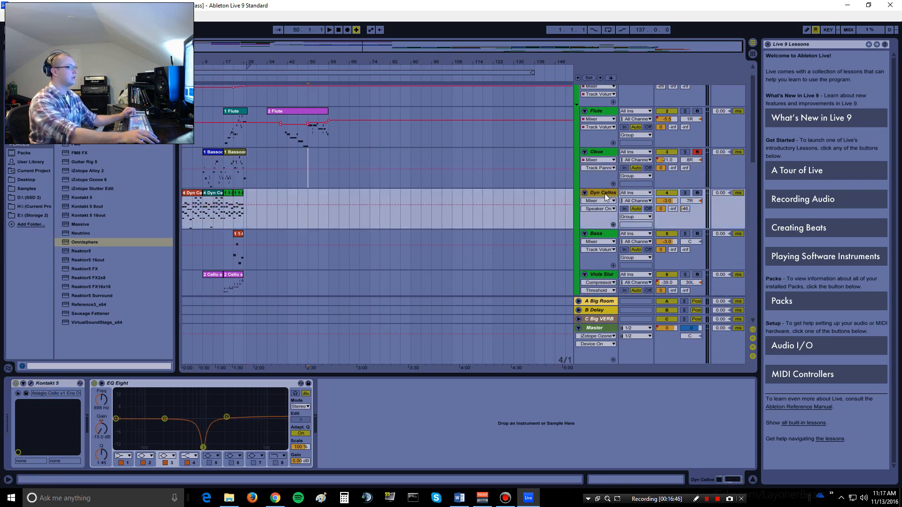
click(182, 216)
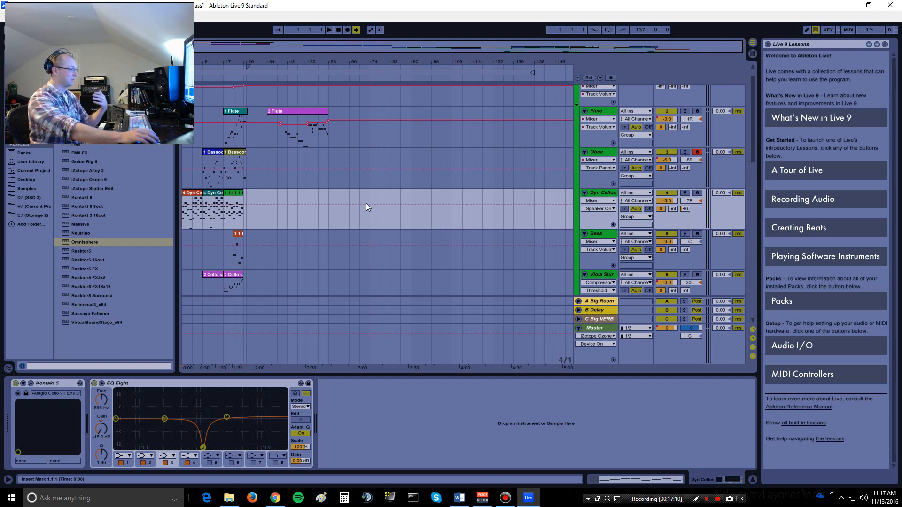
Step: Compare the device chains and panning of the Viola Slur and Cello Slur tracks
scroll(409, 220, down, 4)
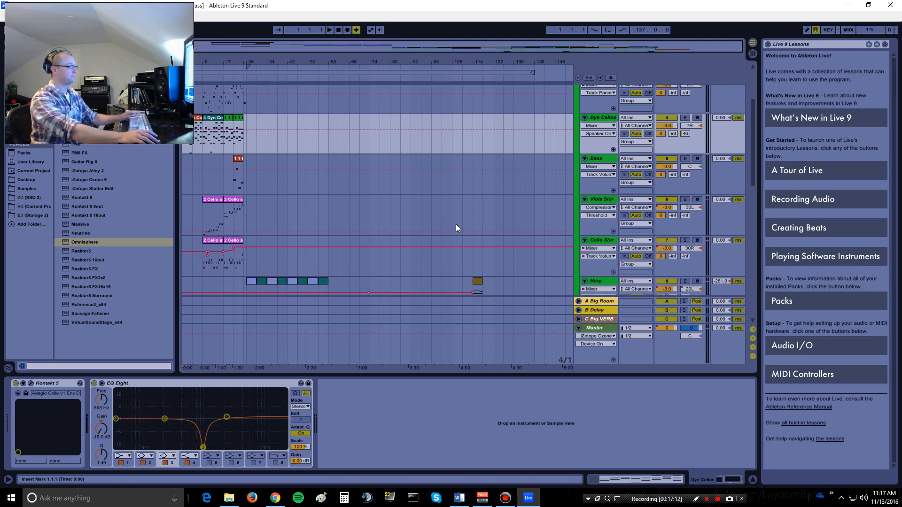
click(594, 199)
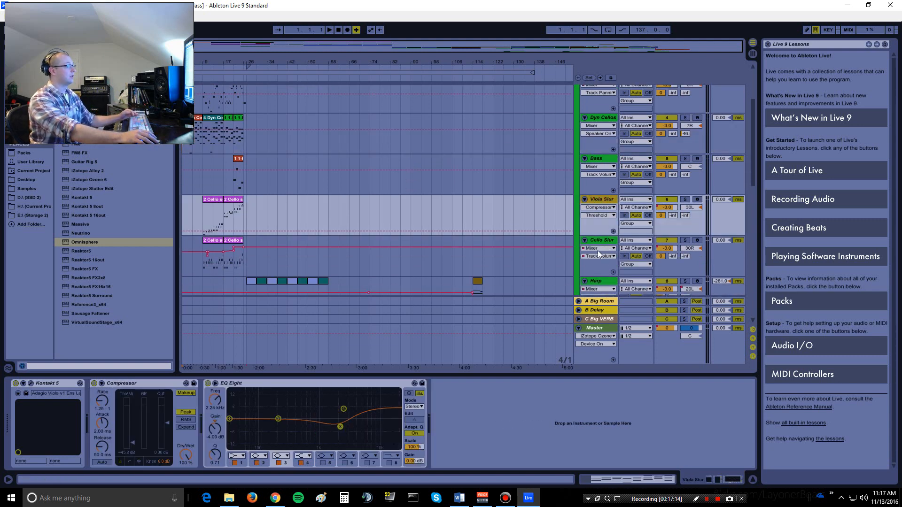
click(605, 240)
click(599, 199)
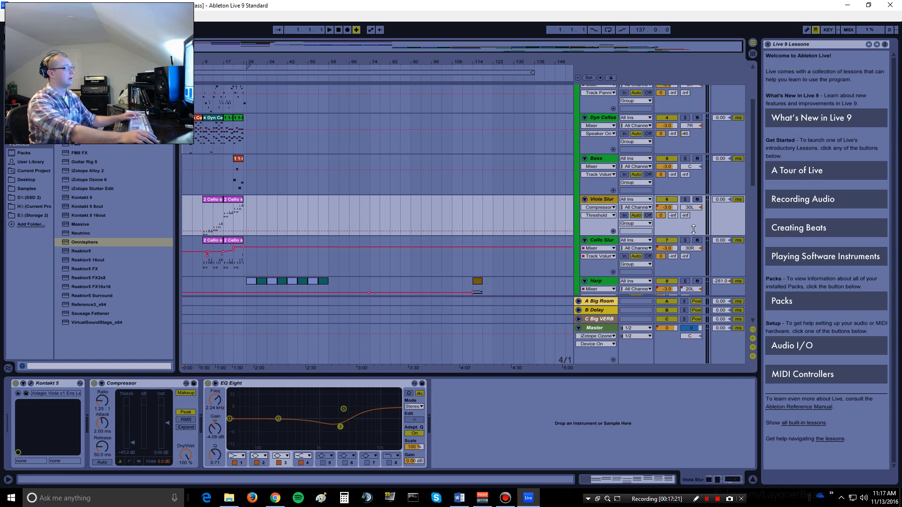
click(595, 239)
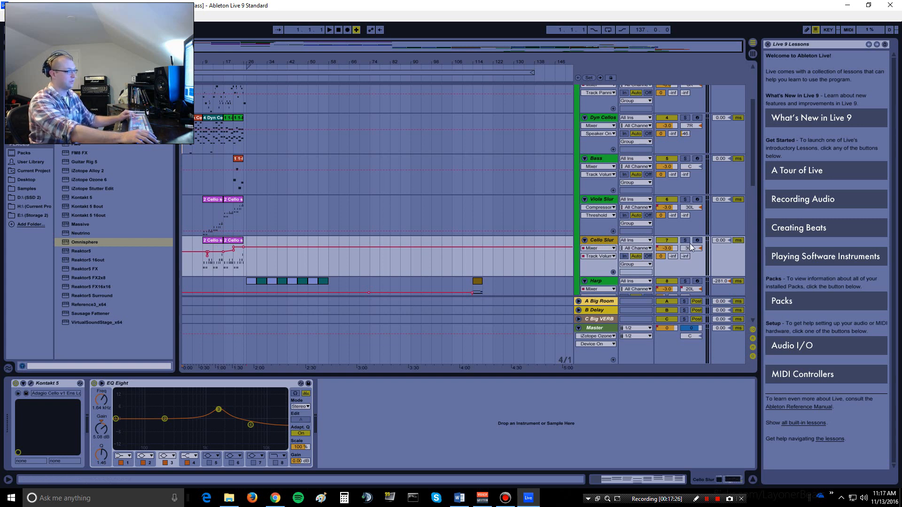
click(606, 201)
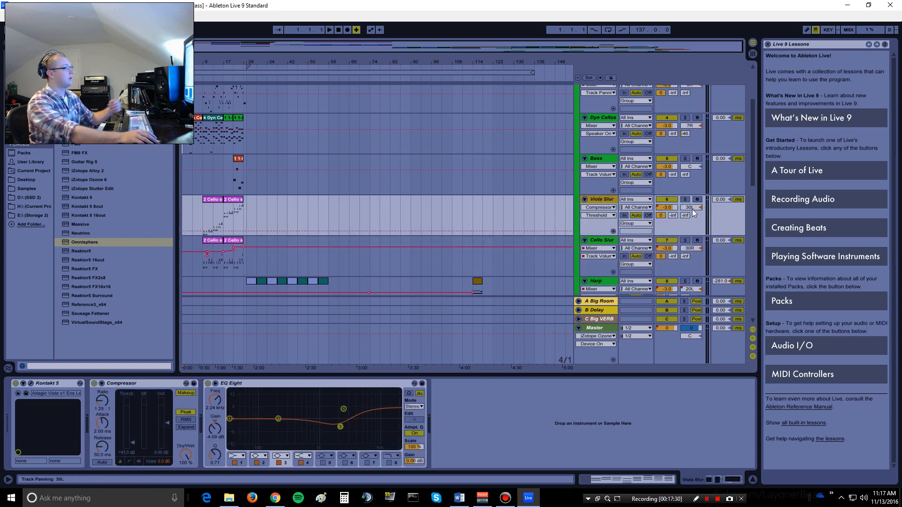
Step: Look over the Beginning group's tracks and examine the Flute and Oboe tracks' devices and panning
scroll(533, 200, down, 3)
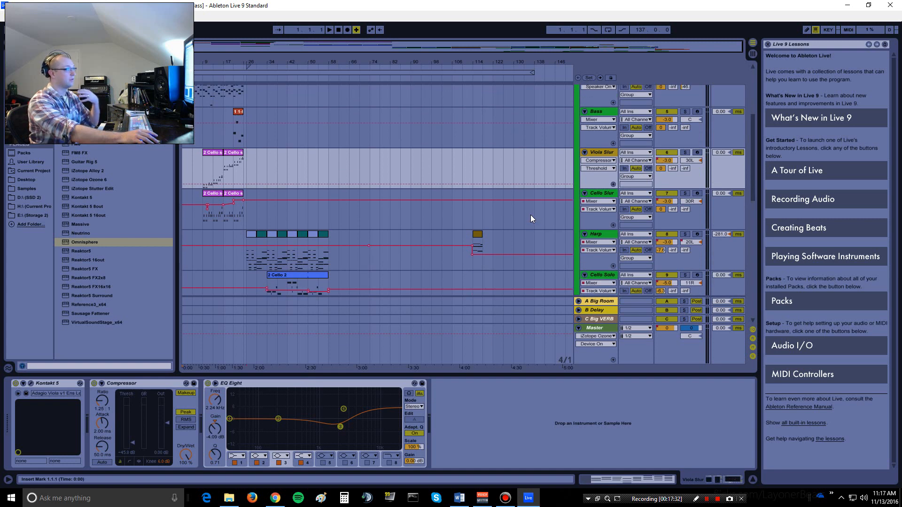
scroll(530, 215, up, 6)
scroll(531, 229, down, 4)
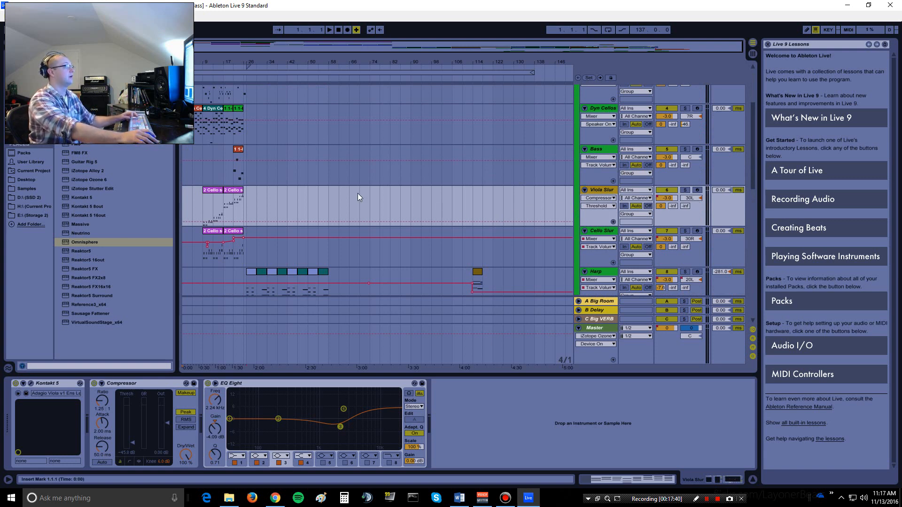
scroll(337, 173, up, 5)
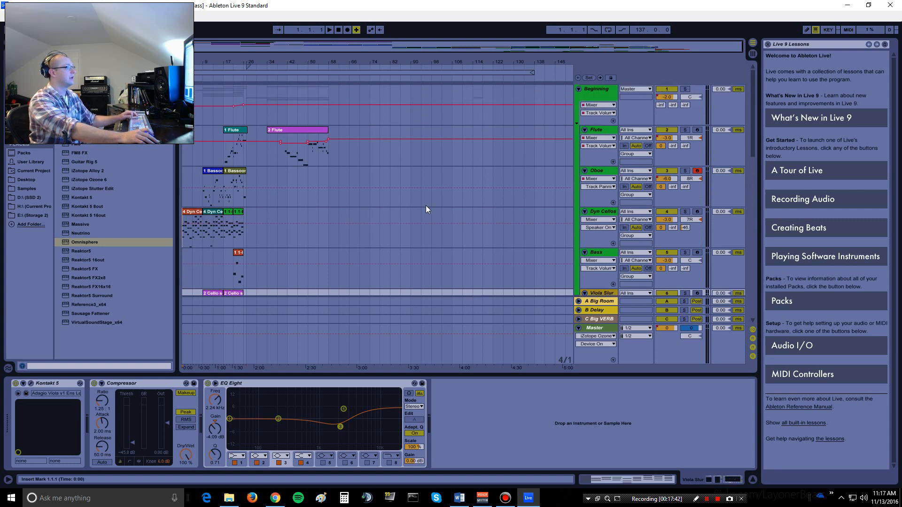
click(593, 131)
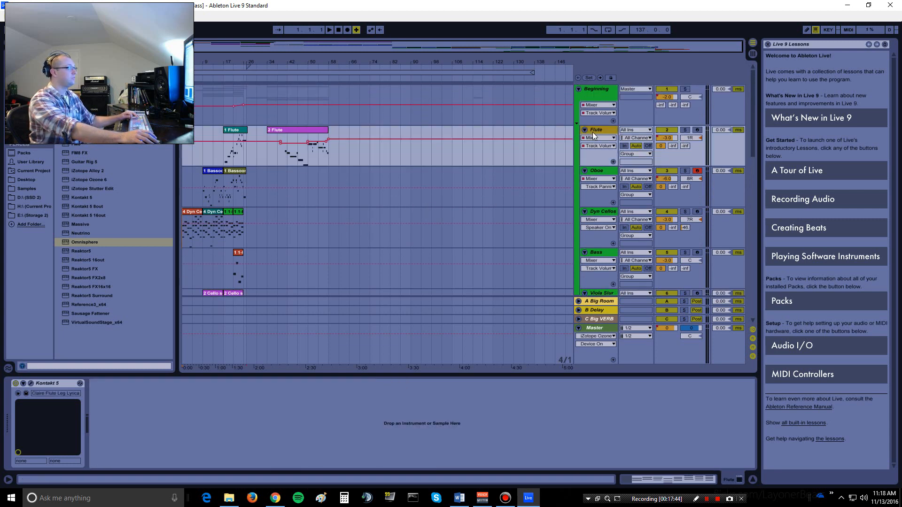
click(608, 172)
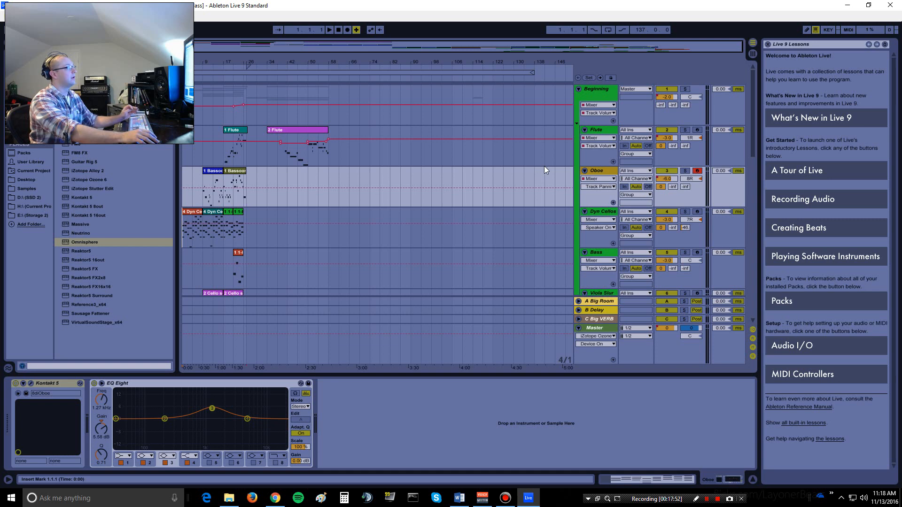
scroll(552, 206, down, 3)
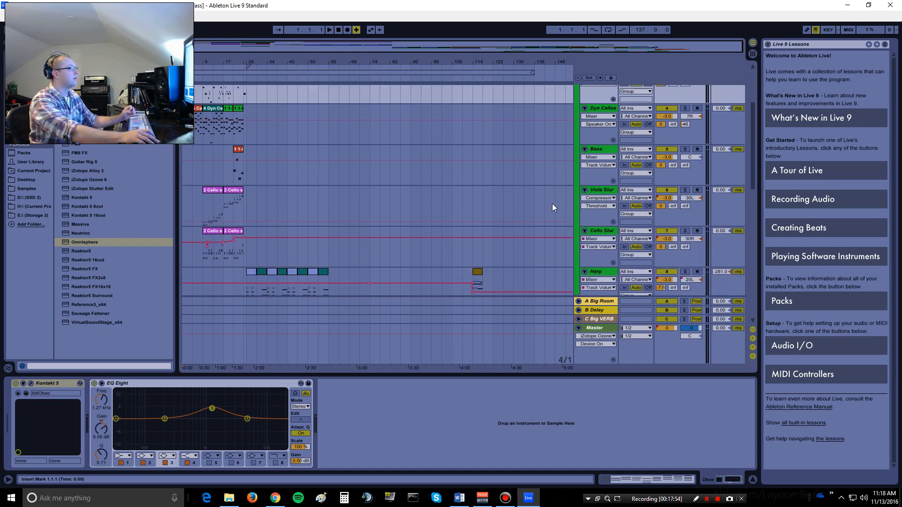
scroll(552, 204, up, 3)
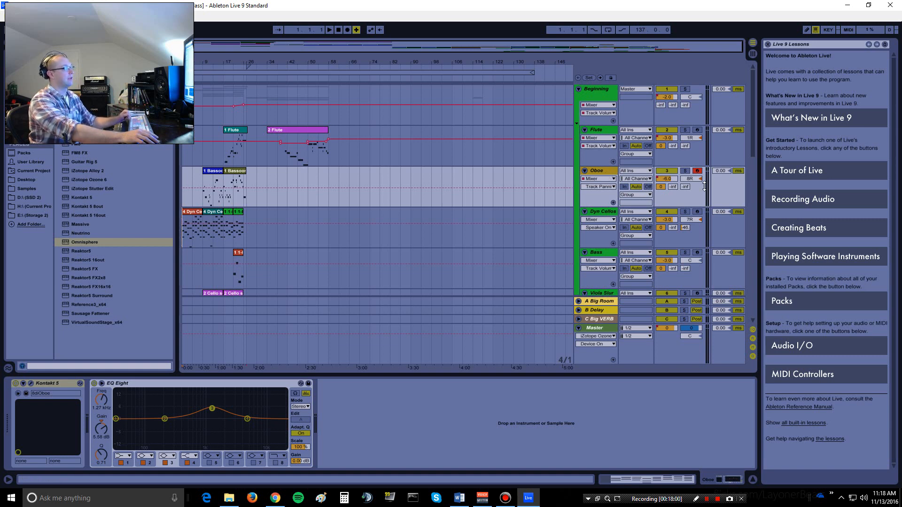
scroll(639, 230, down, 5)
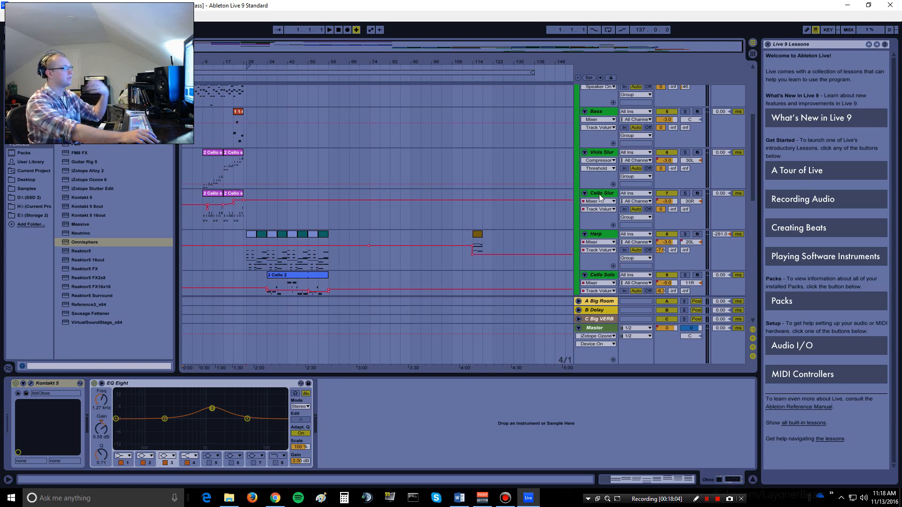
scroll(603, 236, down, 1)
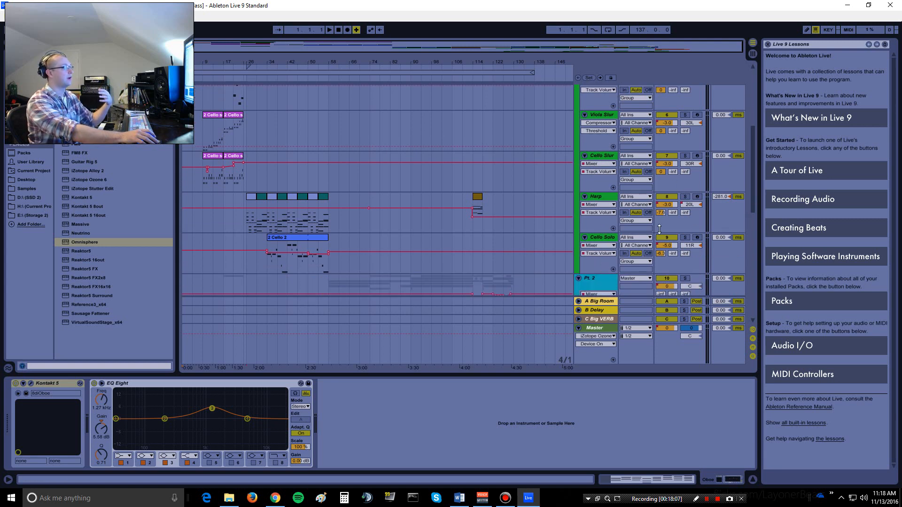
scroll(557, 199, up, 6)
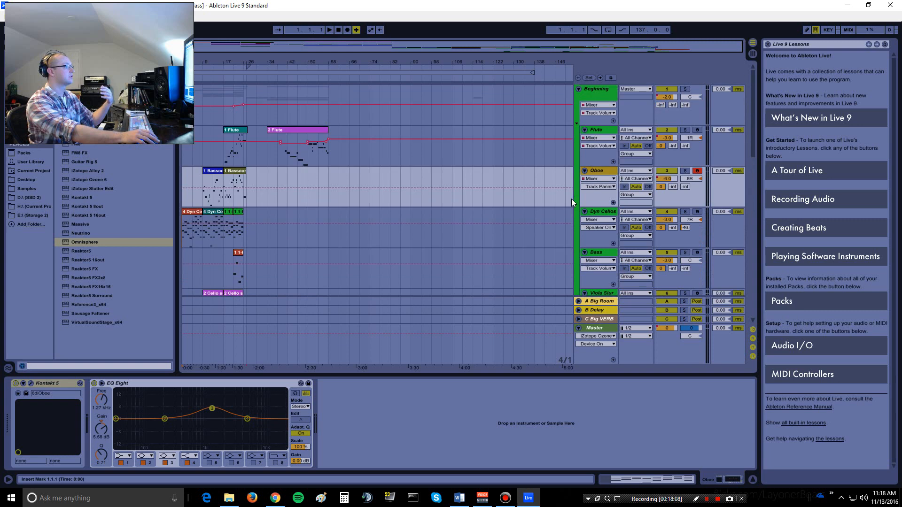
click(598, 129)
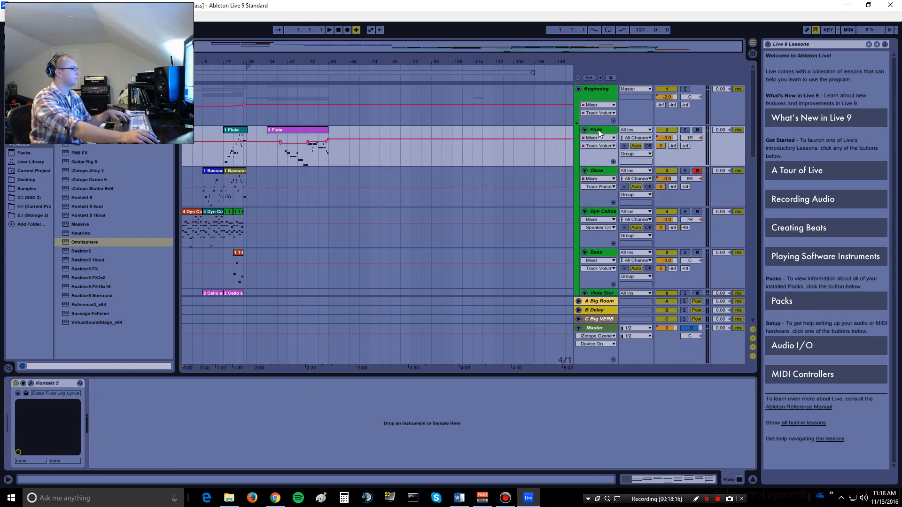
click(601, 131)
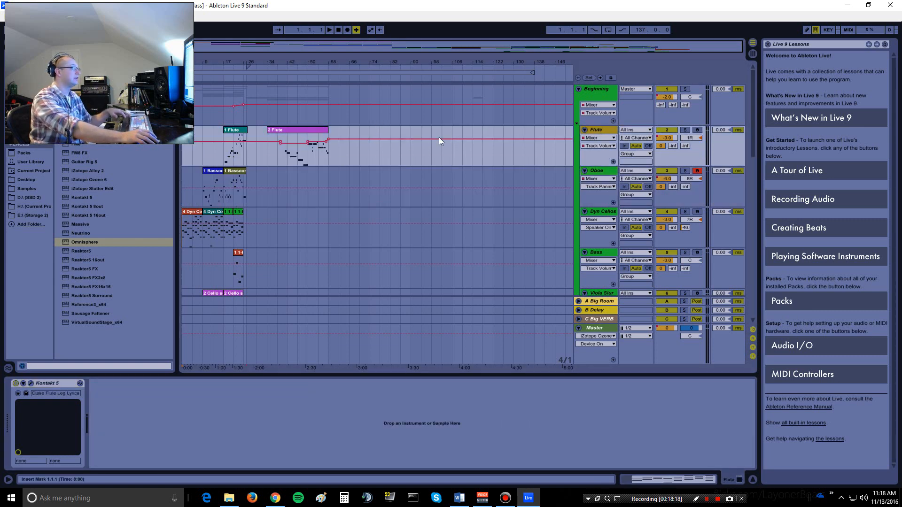
click(606, 173)
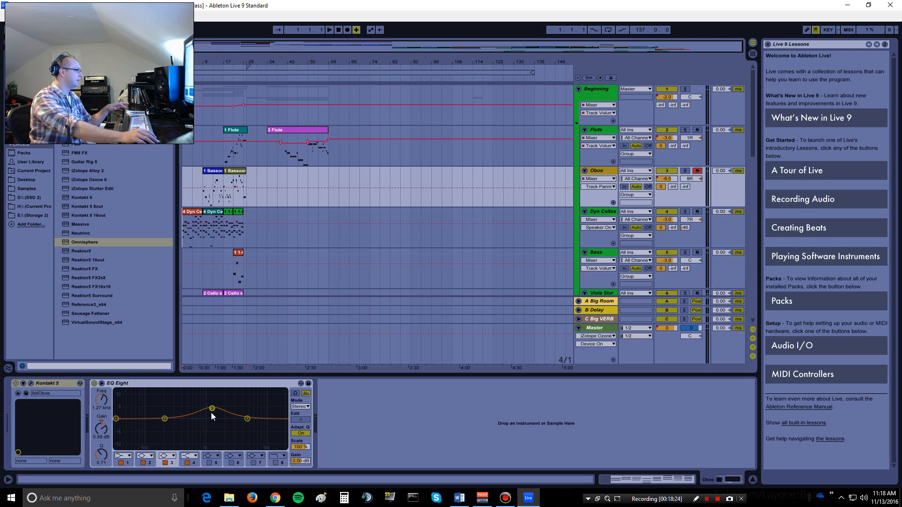
Step: Compare the EQ Eight curves of the Oboe and Dyn Cellos tracks
scroll(606, 244, down, 3)
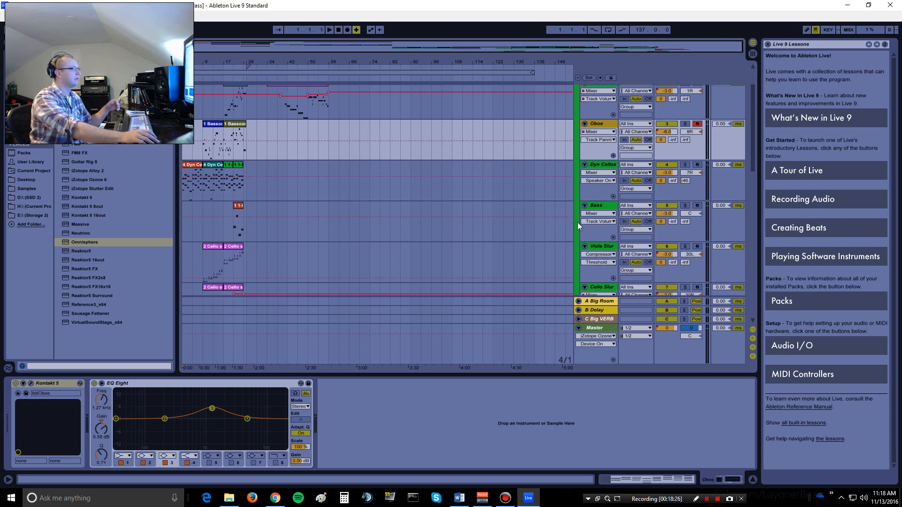
click(601, 165)
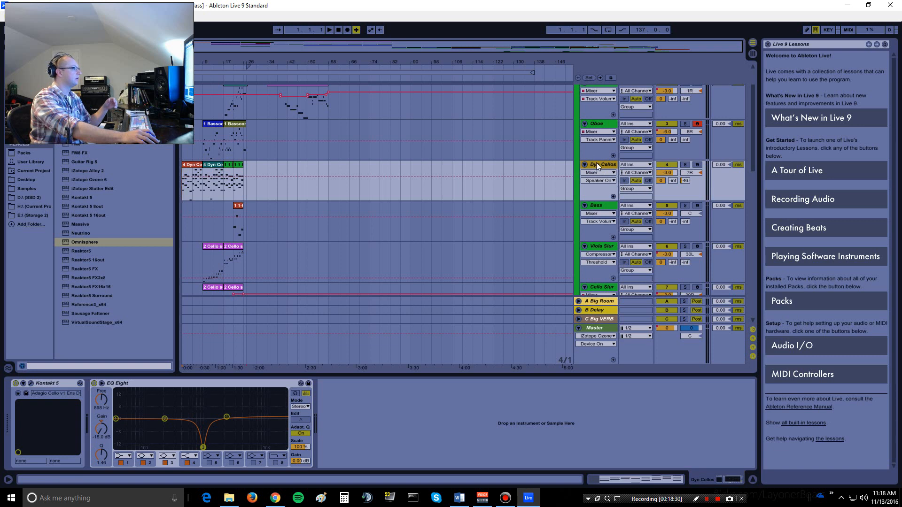
click(604, 122)
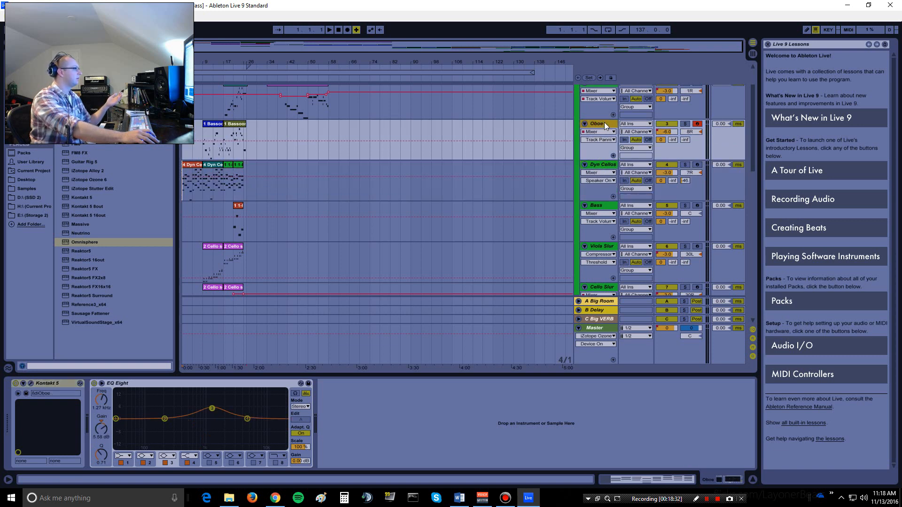
click(596, 165)
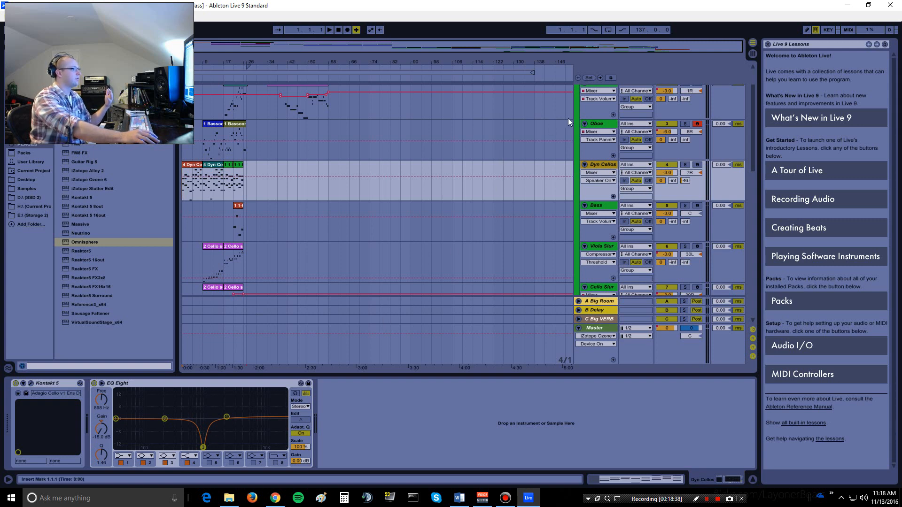
click(597, 124)
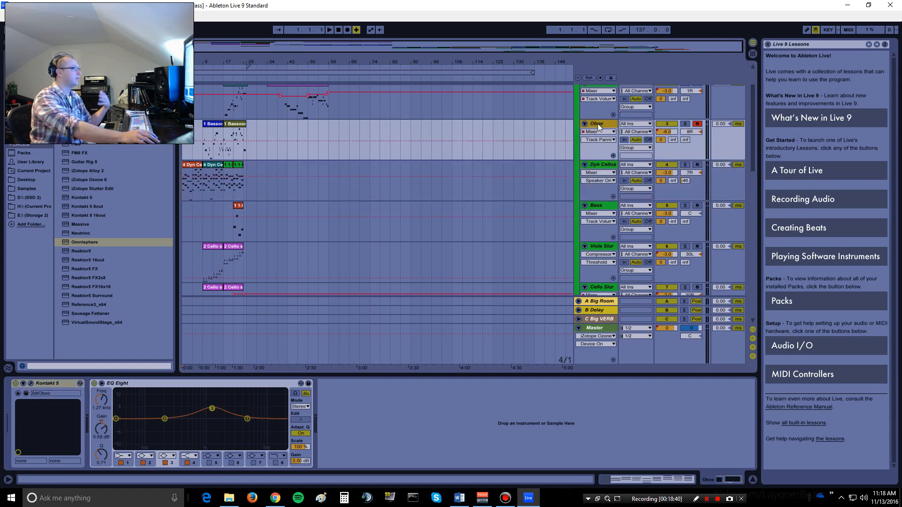
click(596, 163)
Step: Examine the Cello Slur track's EQ Eight curve in relation to the other tracks of the Beginning group
scroll(589, 252, down, 2)
click(597, 239)
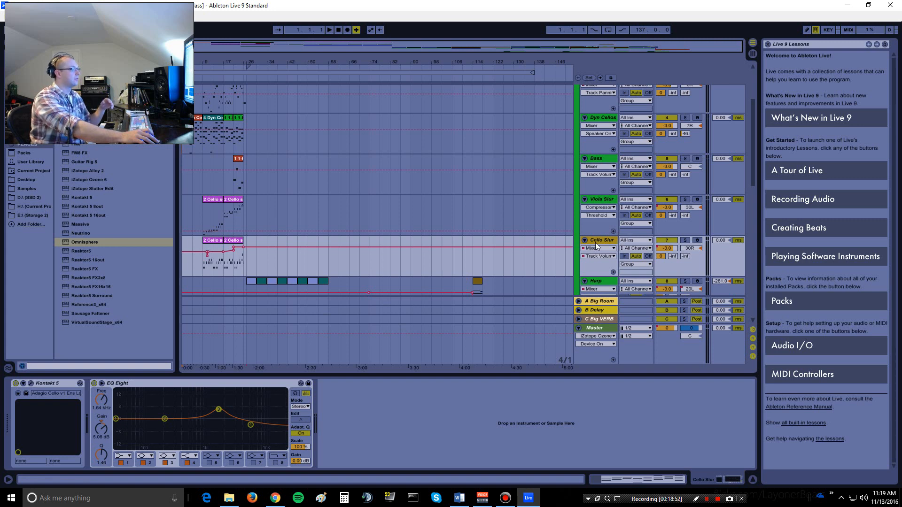
scroll(601, 242, up, 1)
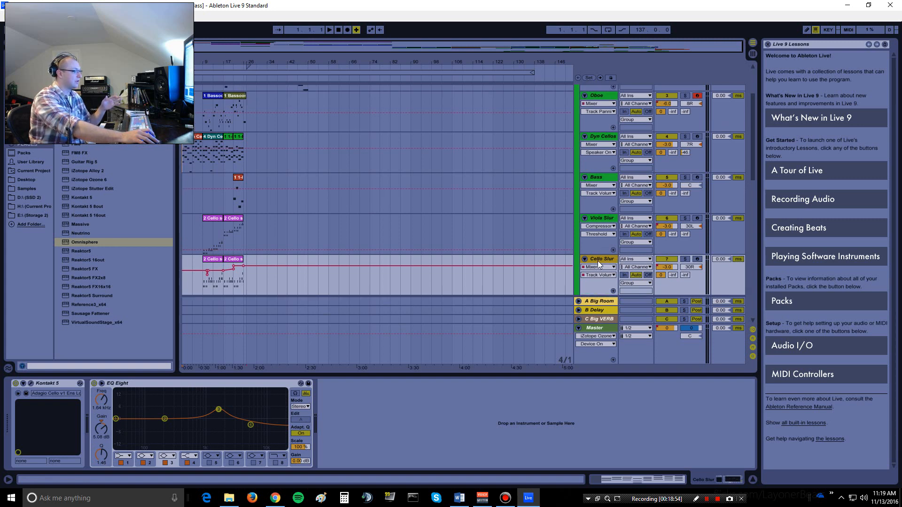
scroll(577, 262, up, 4)
scroll(576, 261, down, 3)
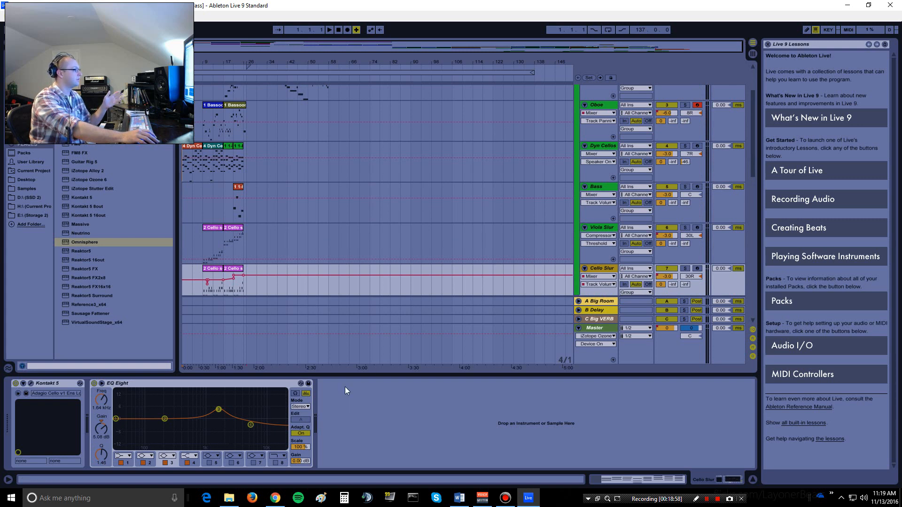
scroll(590, 215, up, 3)
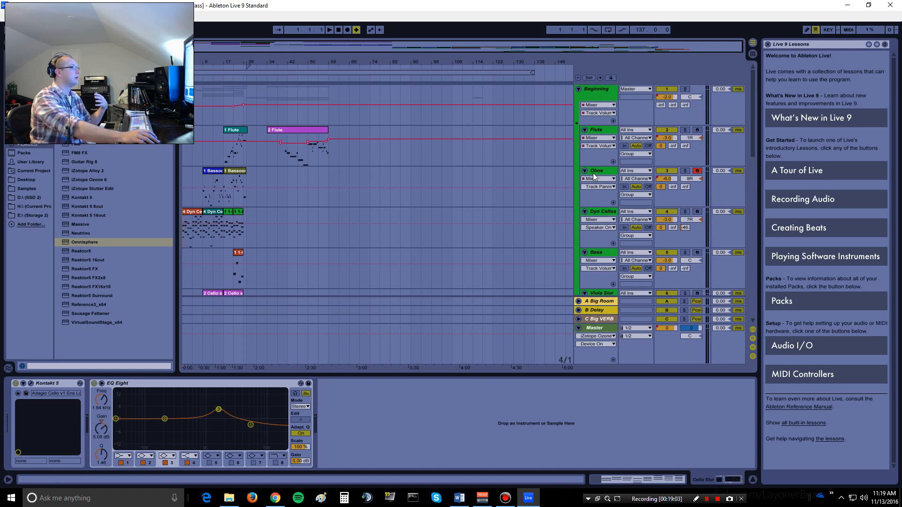
Step: Select the Oboe track to view its EQ Eight curve again alongside the string tracks
scroll(593, 173, down, 1)
scroll(593, 172, down, 1)
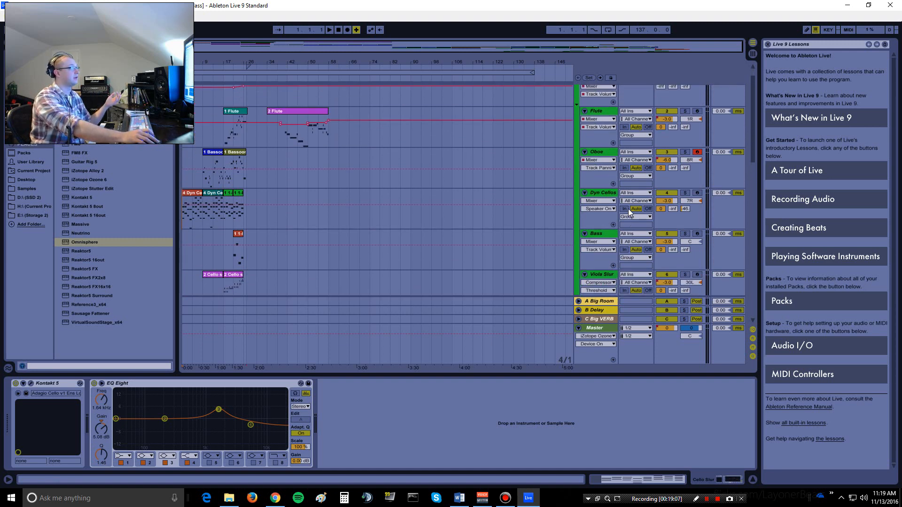
click(601, 154)
scroll(601, 154, down, 5)
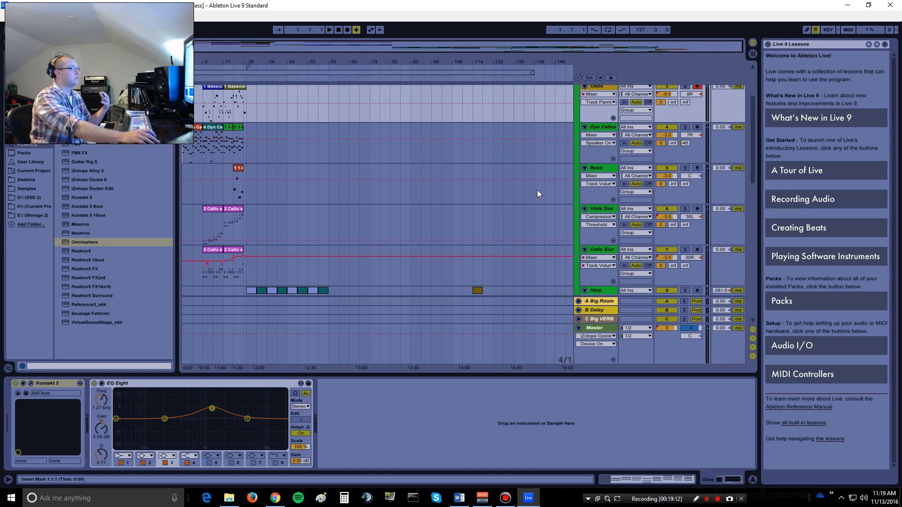
Step: Examine the Viola Slur track's Compressor and EQ Eight curve in relation to the other tracks of the Beginning group
click(601, 169)
click(596, 207)
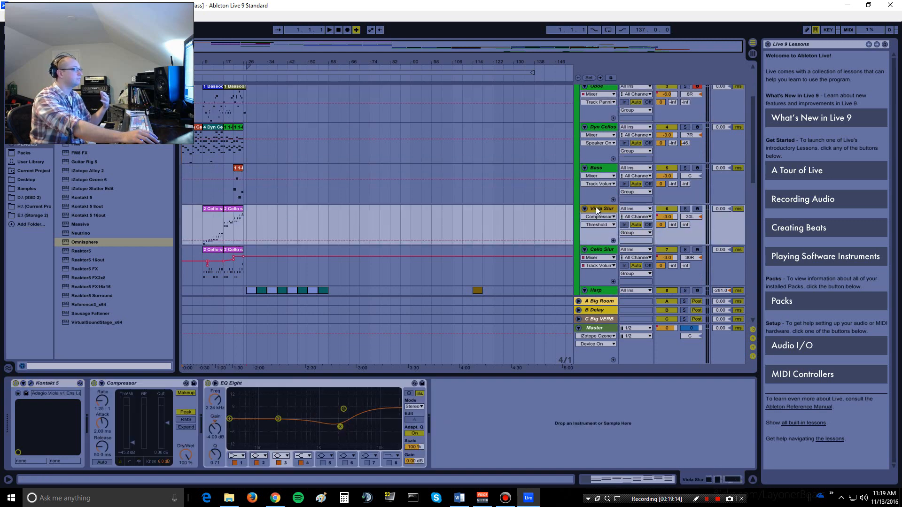
scroll(595, 207, down, 1)
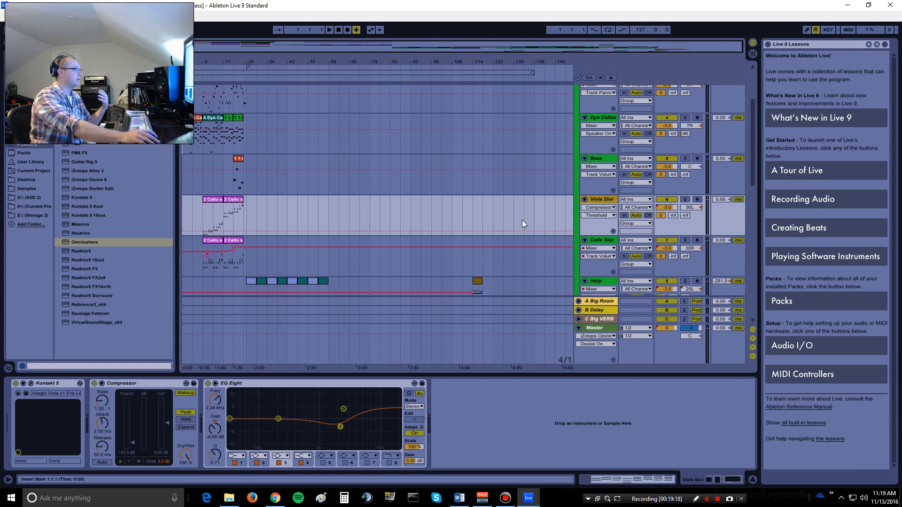
scroll(522, 220, up, 7)
scroll(539, 244, down, 3)
scroll(539, 244, up, 3)
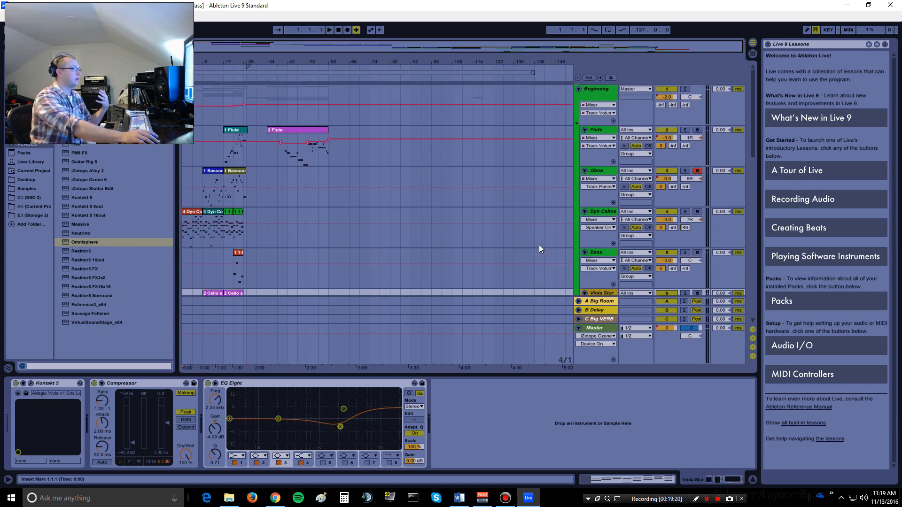
scroll(557, 201, down, 4)
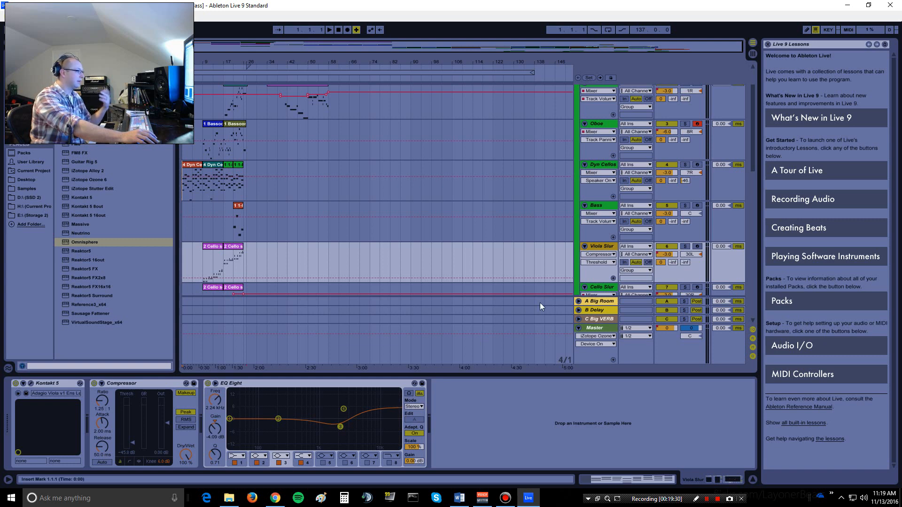
Step: Solo the Viola Slur track, play its second clip from bar 17, and unsolo the track during playback
click(685, 246)
click(230, 246)
key(space)
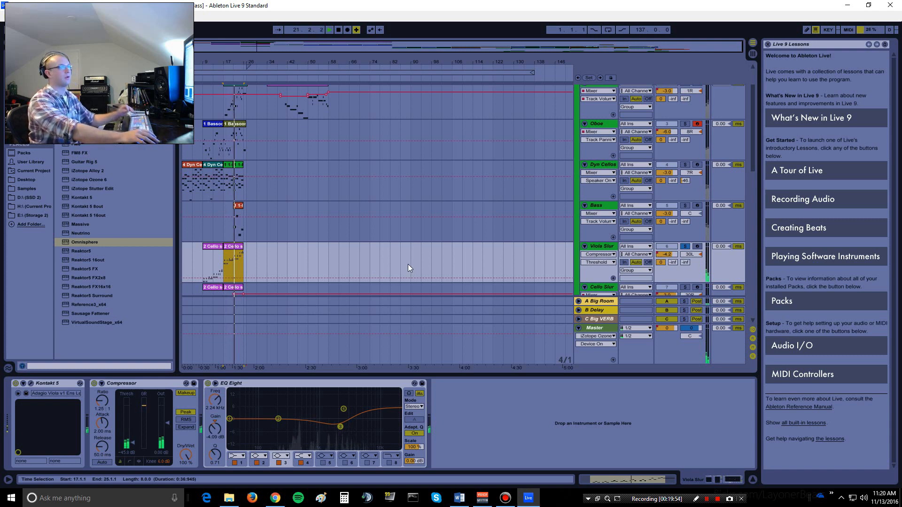
click(685, 248)
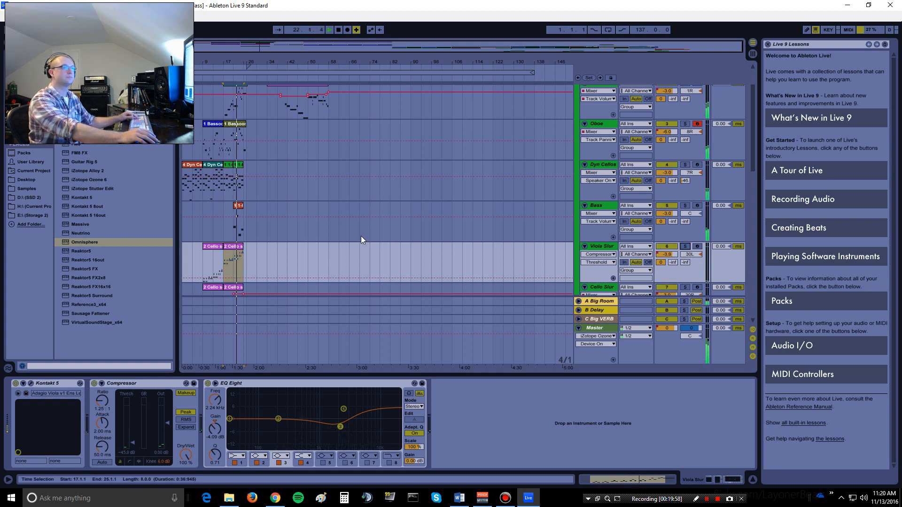
Step: Follow the playback across the tracks of the Beginning and Pt. 2 groups, from the Flute down to the Action tracks
scroll(323, 228, down, 5)
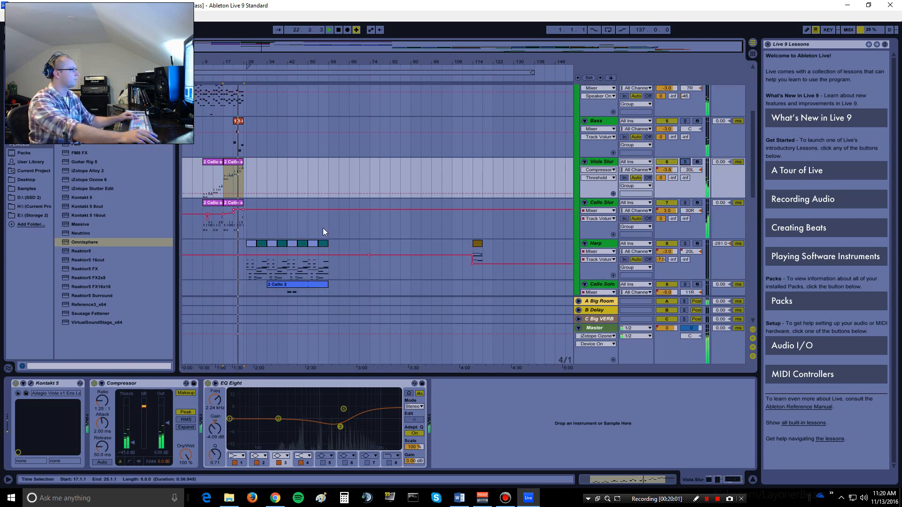
scroll(323, 229, up, 6)
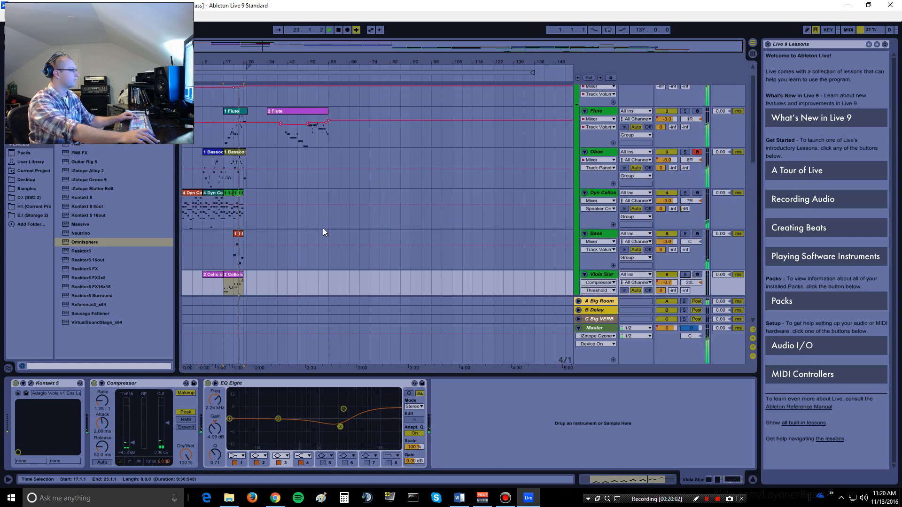
scroll(322, 228, down, 10)
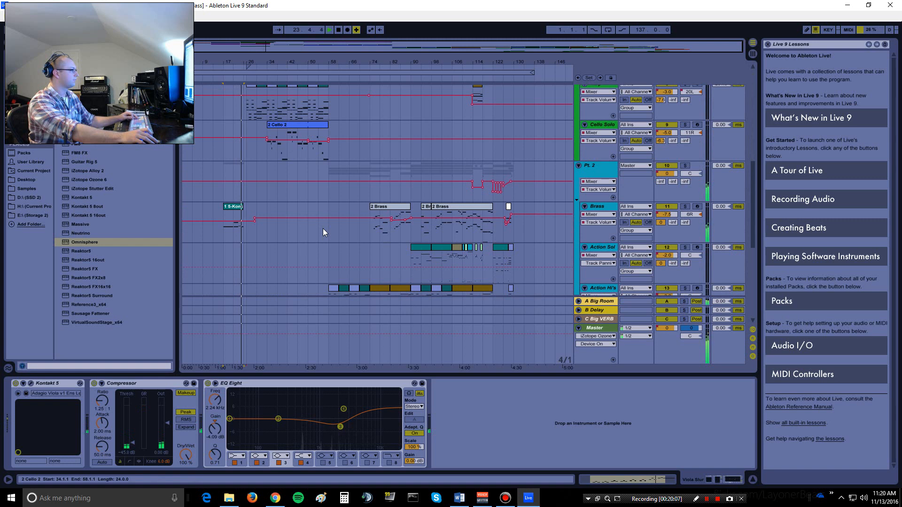
scroll(323, 229, up, 8)
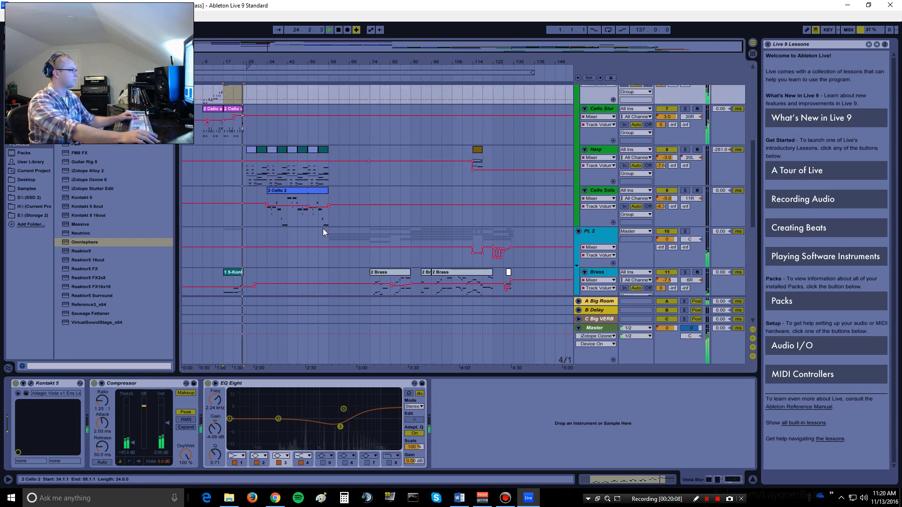
scroll(323, 228, up, 2)
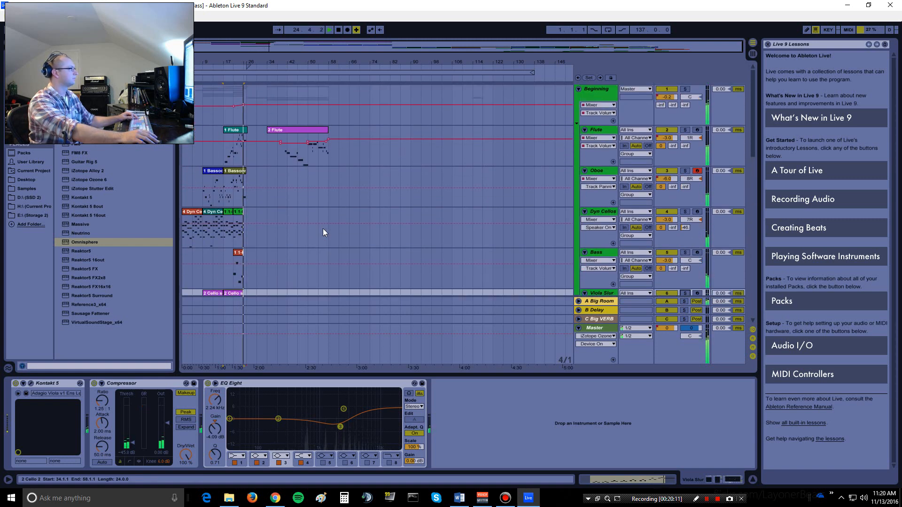
scroll(323, 228, down, 1)
scroll(323, 228, down, 8)
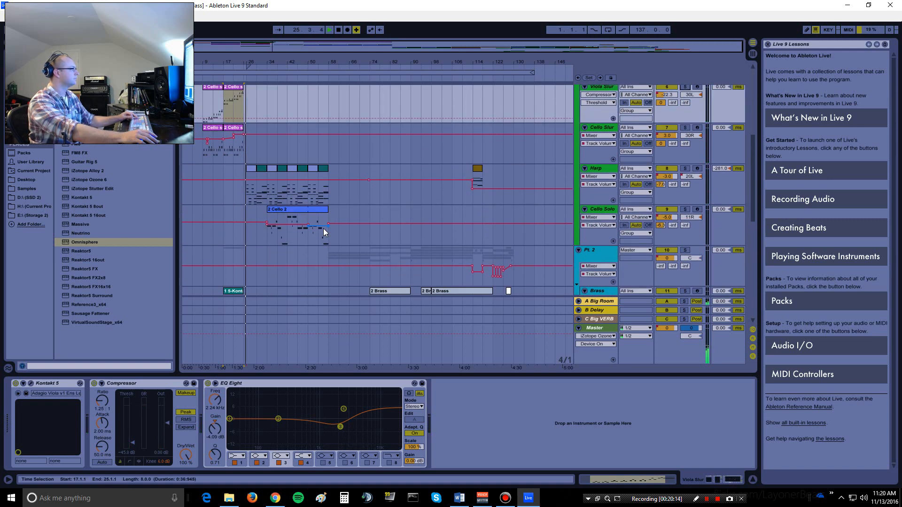
scroll(323, 229, down, 3)
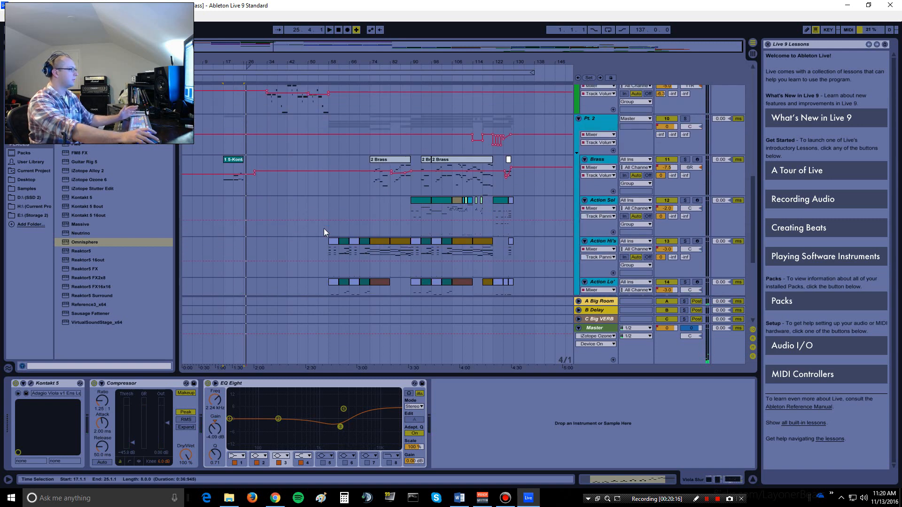
scroll(323, 228, up, 10)
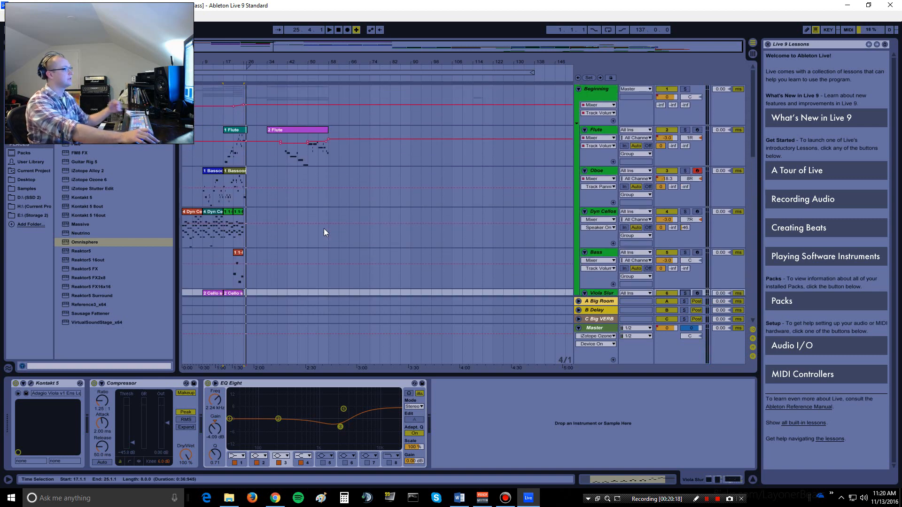
Step: Collapse the Beginning and Pt. 2 groups and fold the Pulse track
click(579, 90)
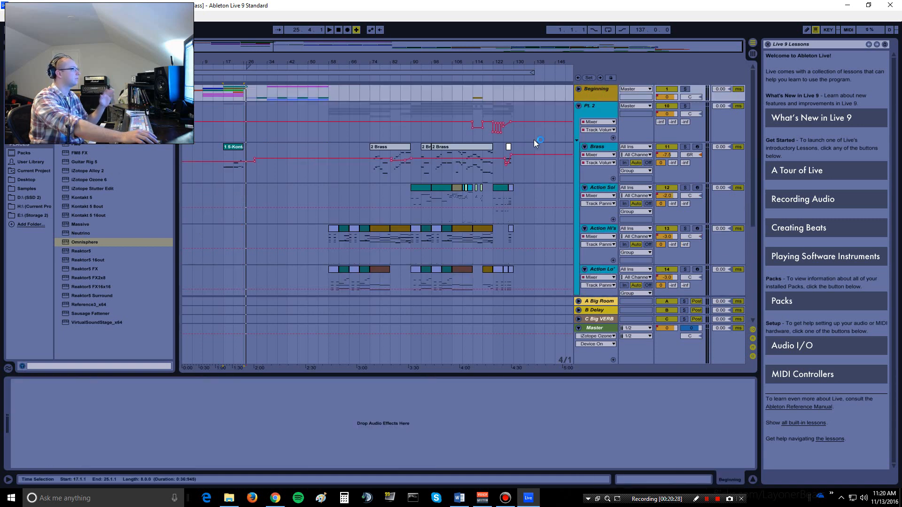
click(579, 106)
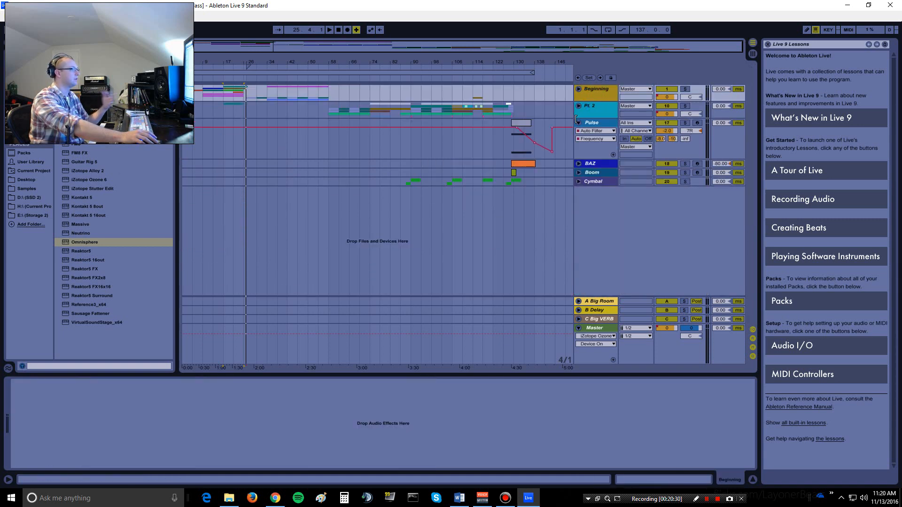
click(578, 122)
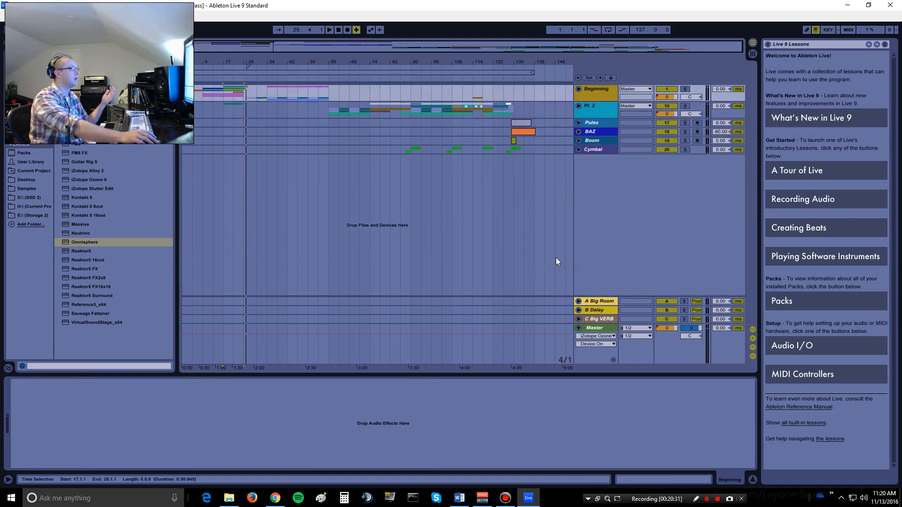
Step: Inspect the Master track's iZotope Ozone 6 plug-in and its preset list, and close both windows
click(596, 328)
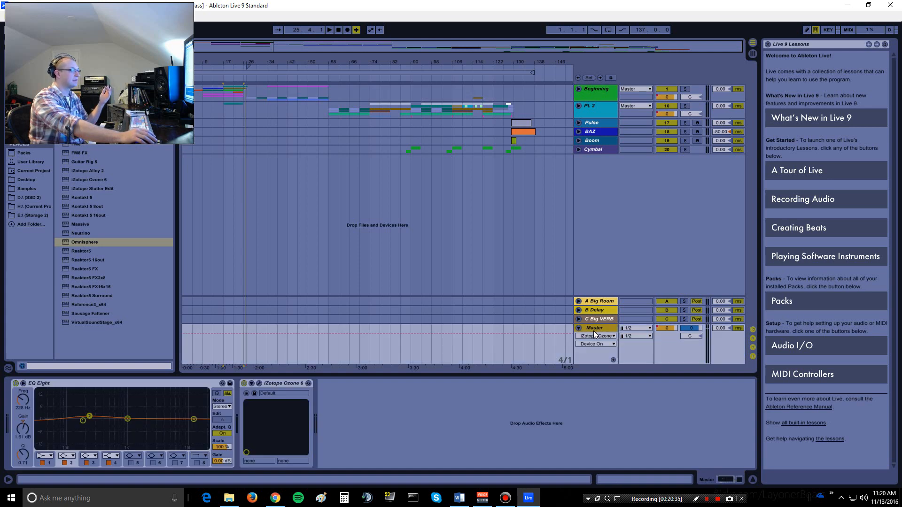
click(259, 385)
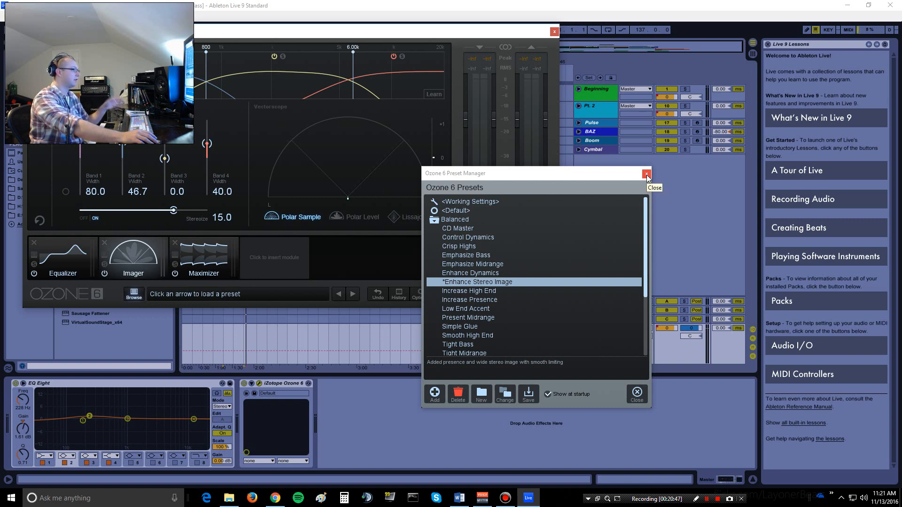
scroll(466, 314, down, 2)
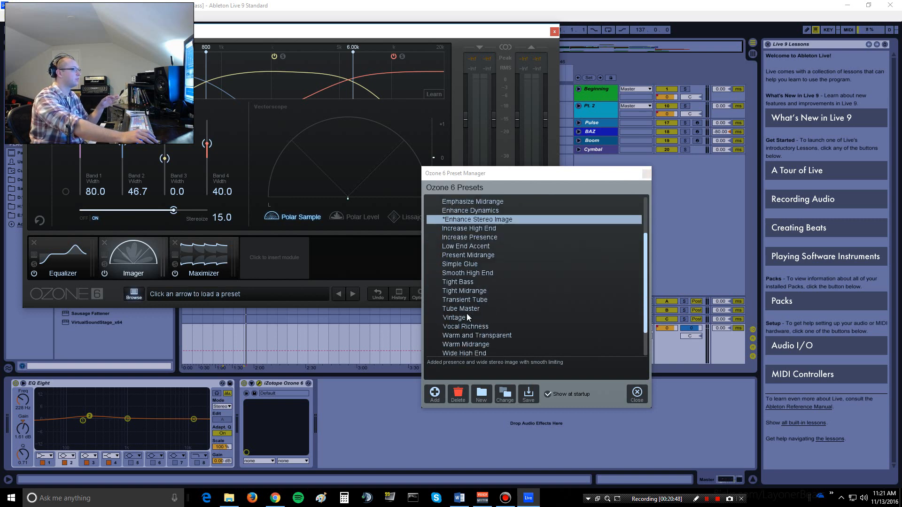
scroll(467, 313, down, 1)
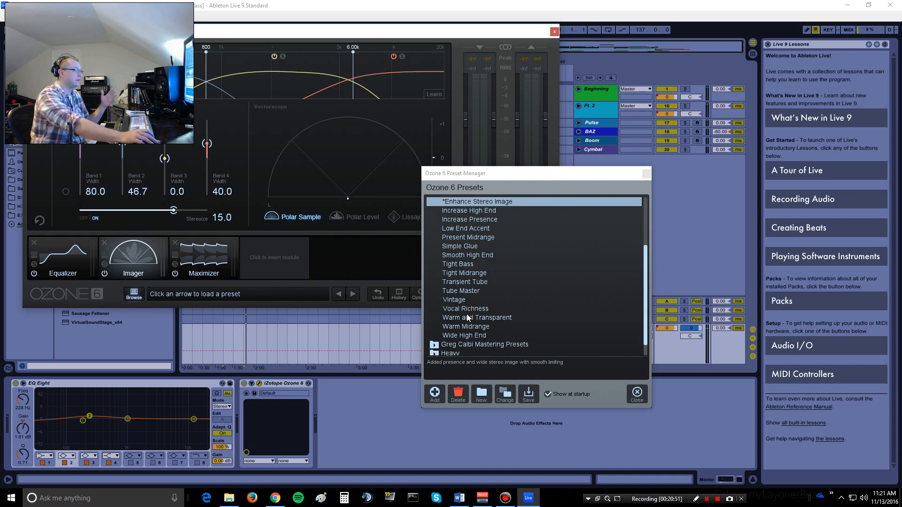
scroll(467, 317, up, 1)
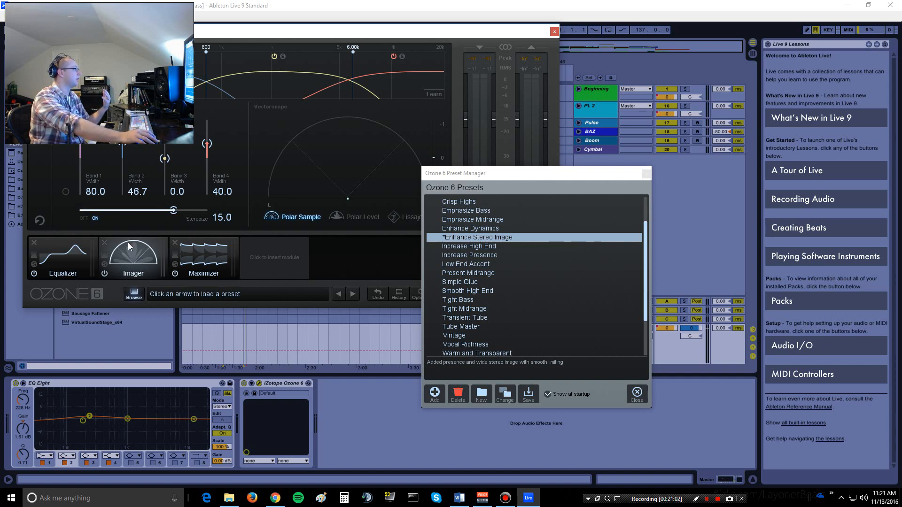
scroll(484, 281, down, 2)
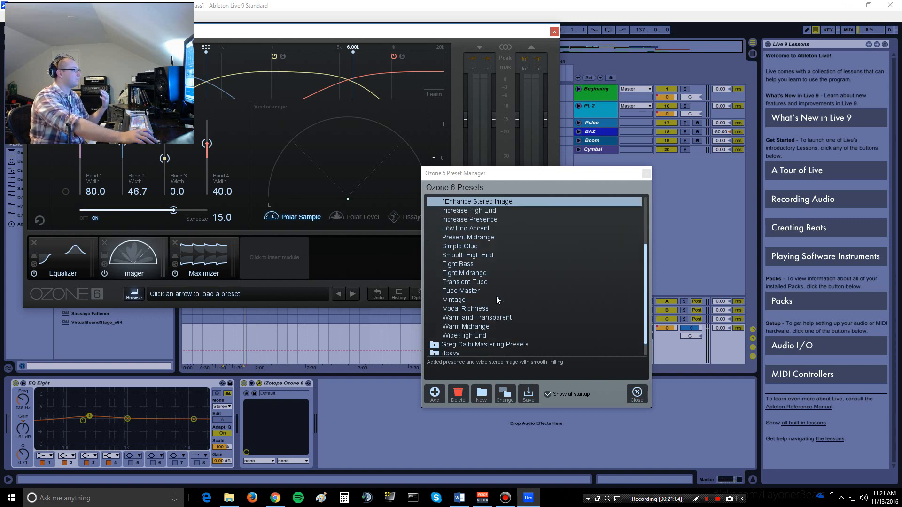
scroll(496, 296, up, 3)
click(646, 174)
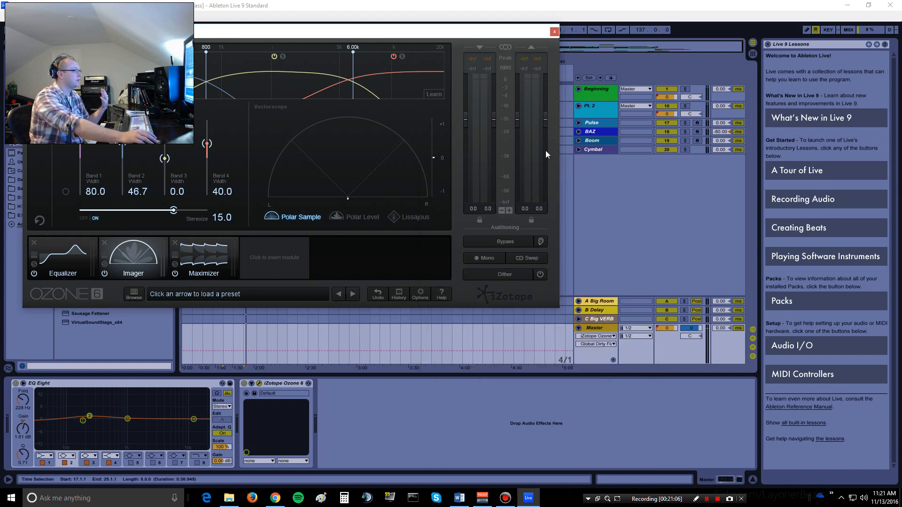
click(553, 32)
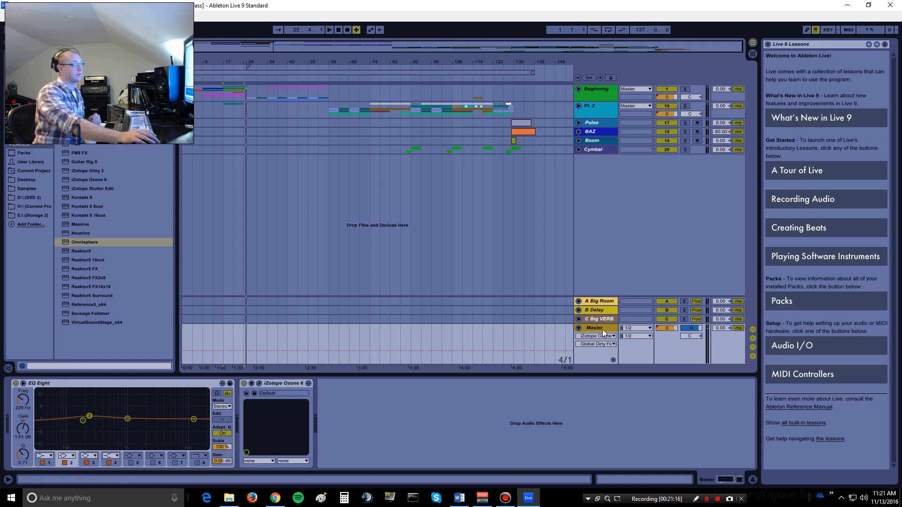
Step: Reset playback to the song's start, and expand the Beginning group to place the insert marker at bar 38 on the Flute track
click(327, 105)
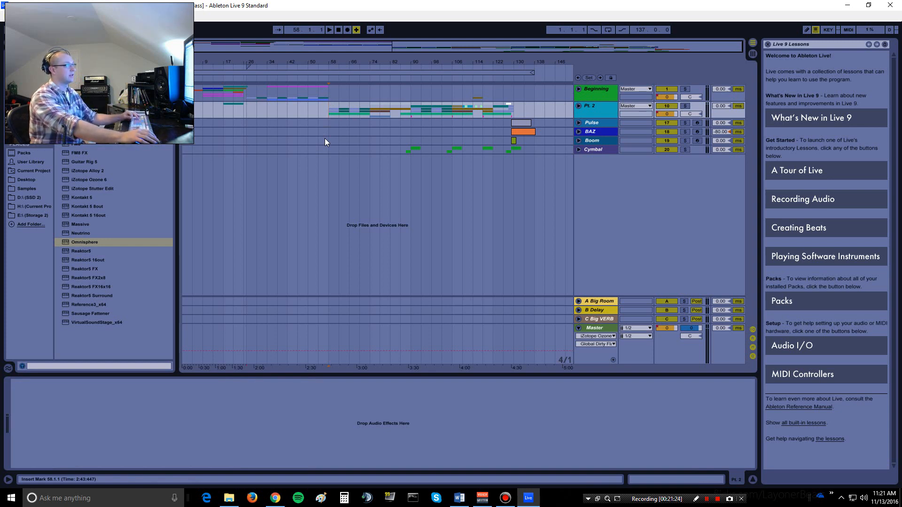
click(339, 30)
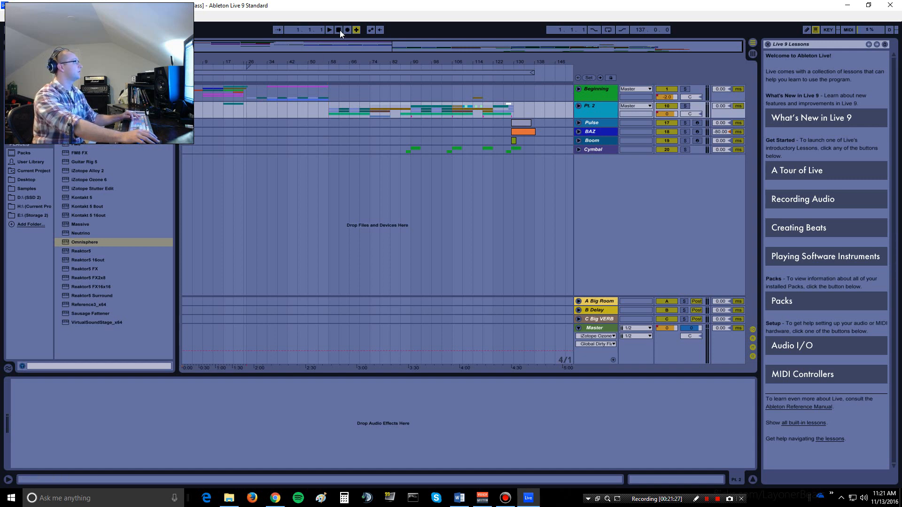
click(578, 89)
scroll(304, 188, down, 1)
scroll(303, 187, up, 1)
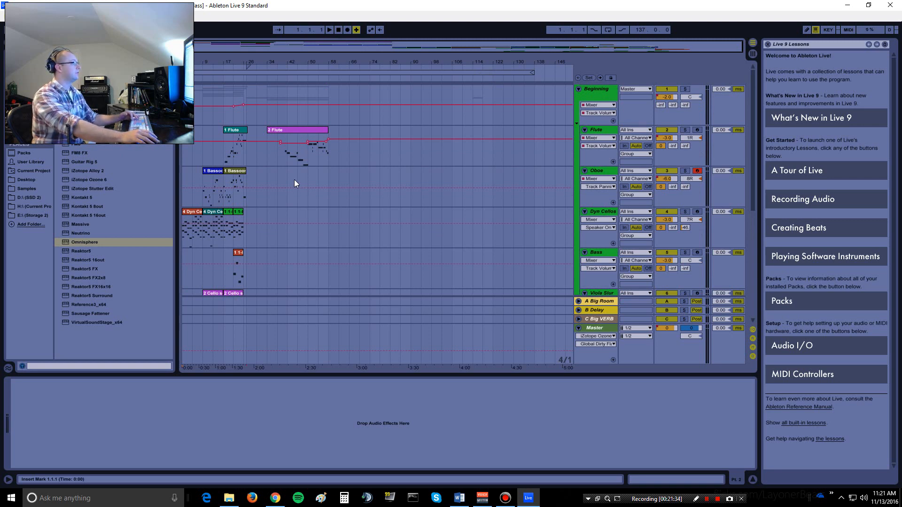
click(280, 157)
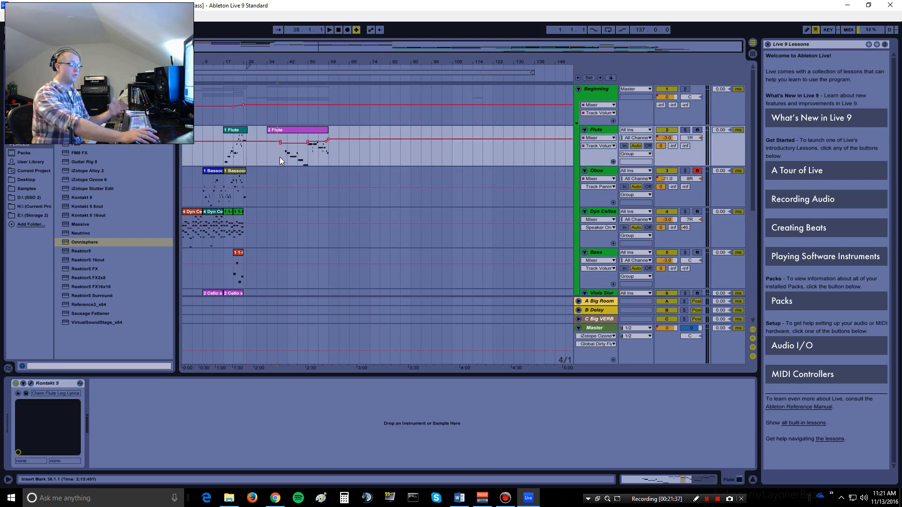